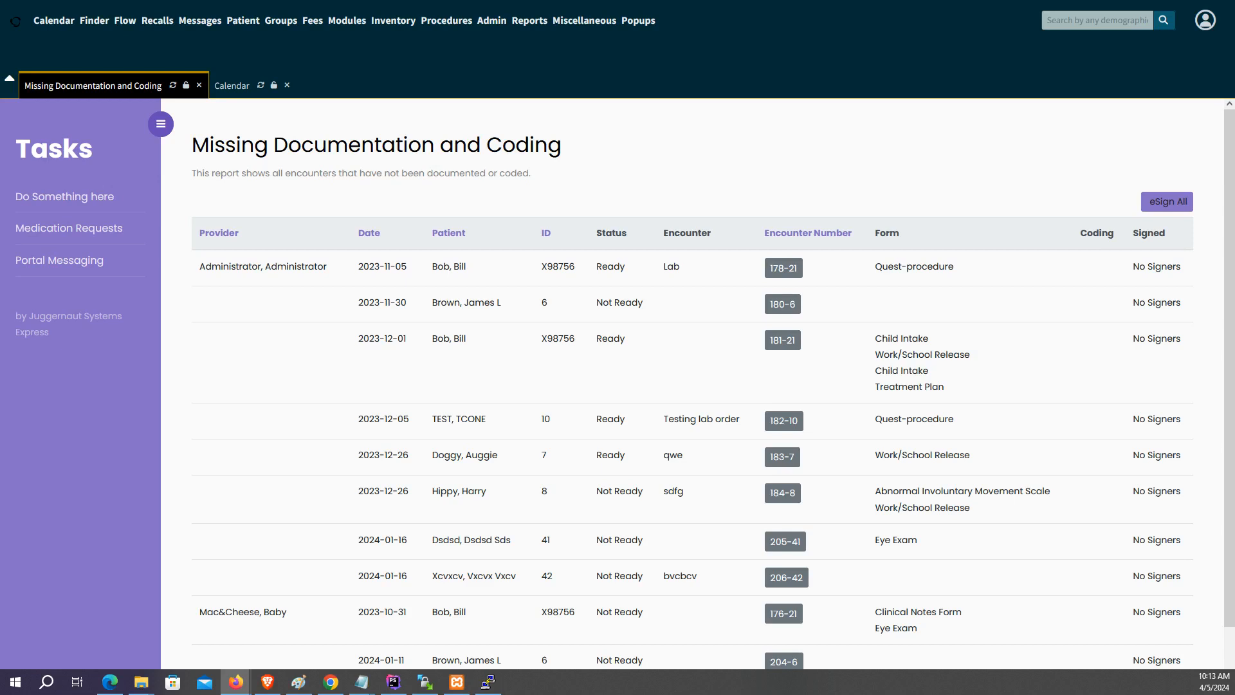
# Step: Open the Billing Manager from the Fees menu
pyautogui.moveTo(296, 26)
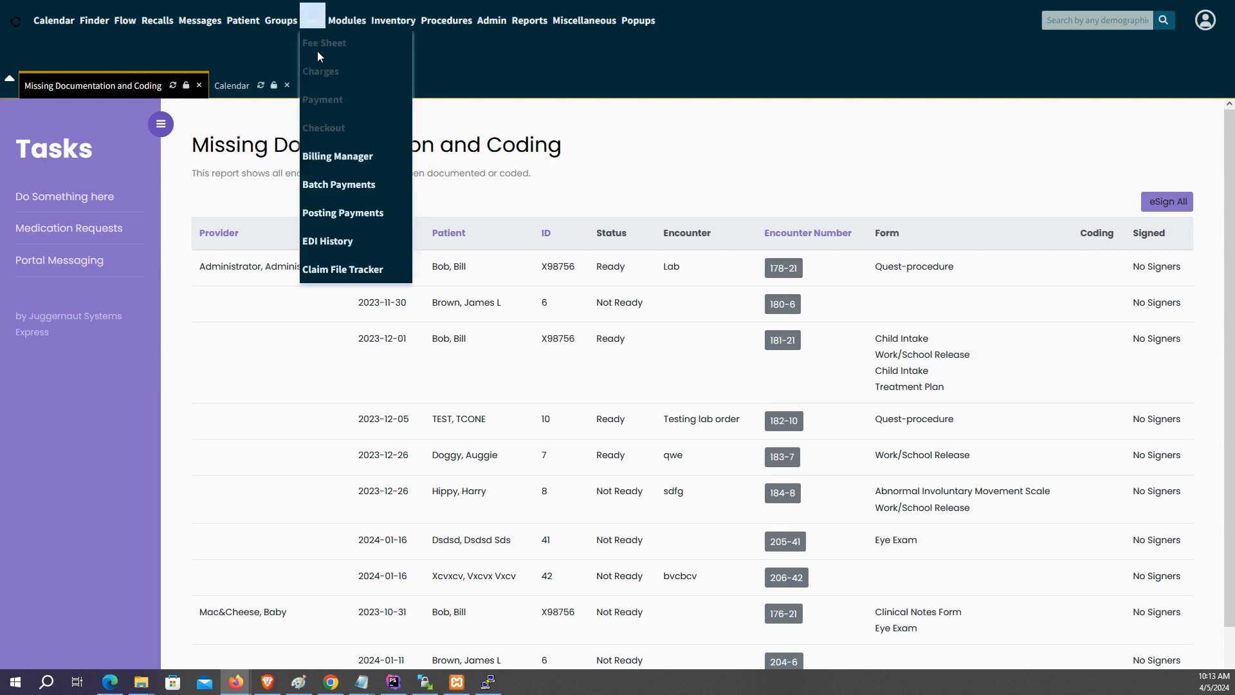
pyautogui.click(333, 157)
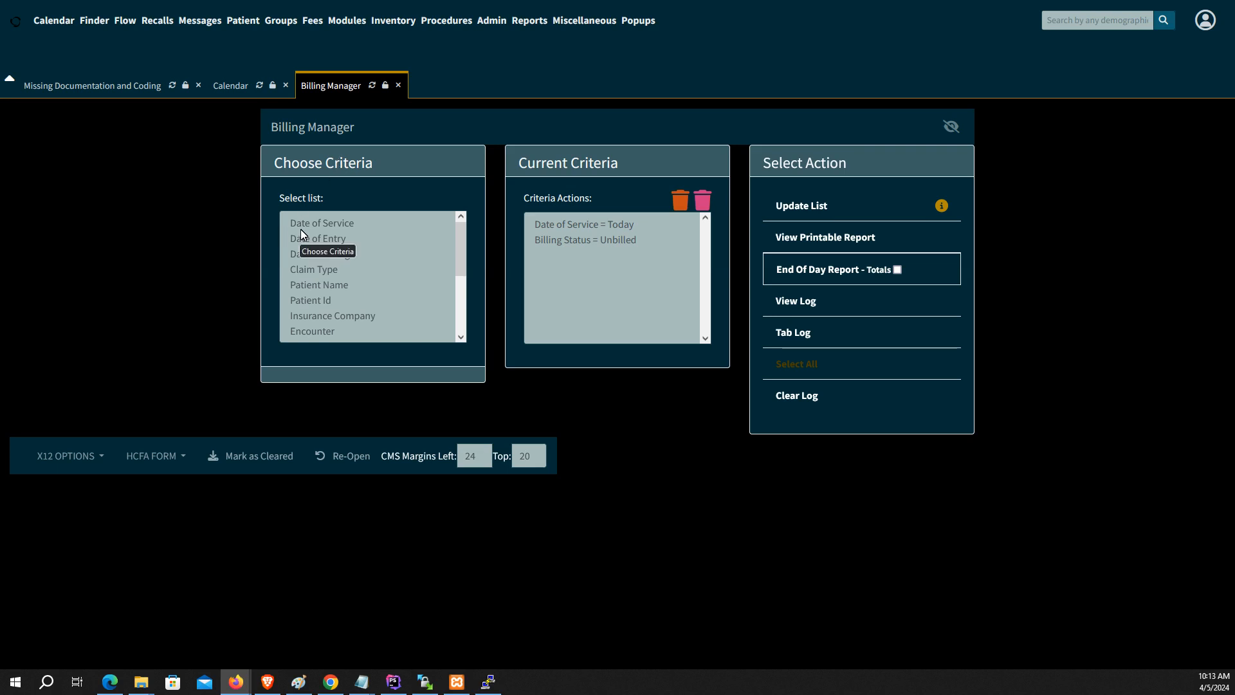
pyautogui.click(349, 222)
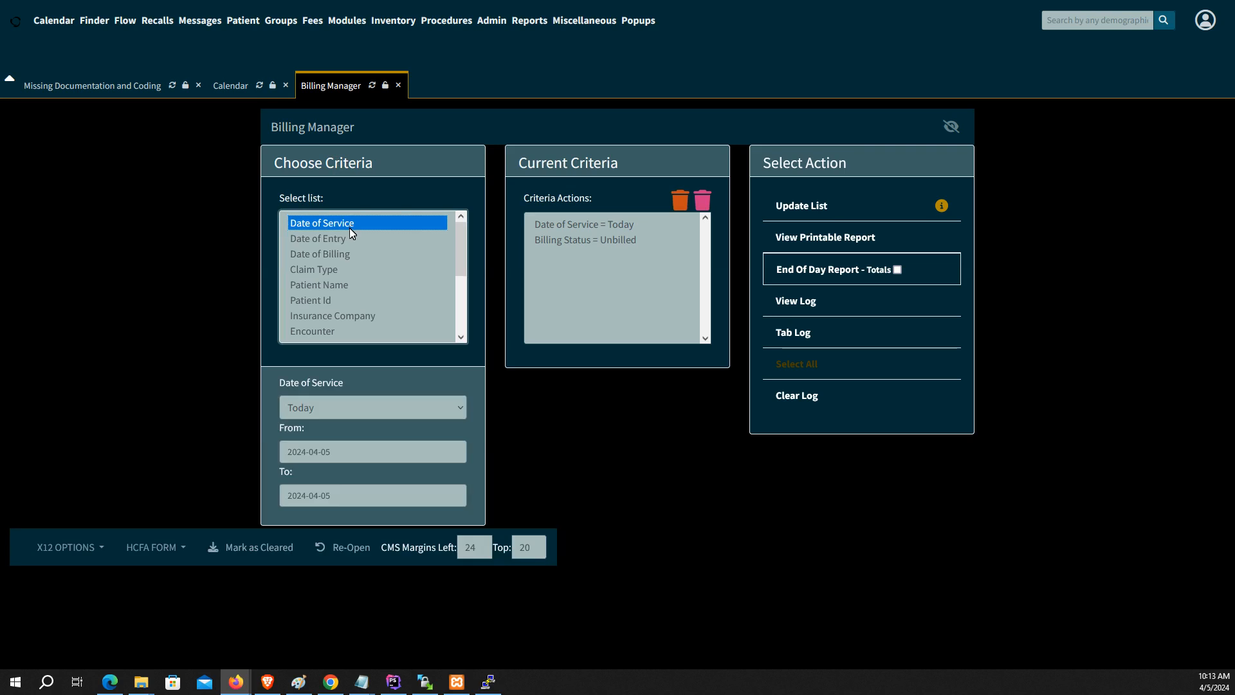
pyautogui.click(348, 239)
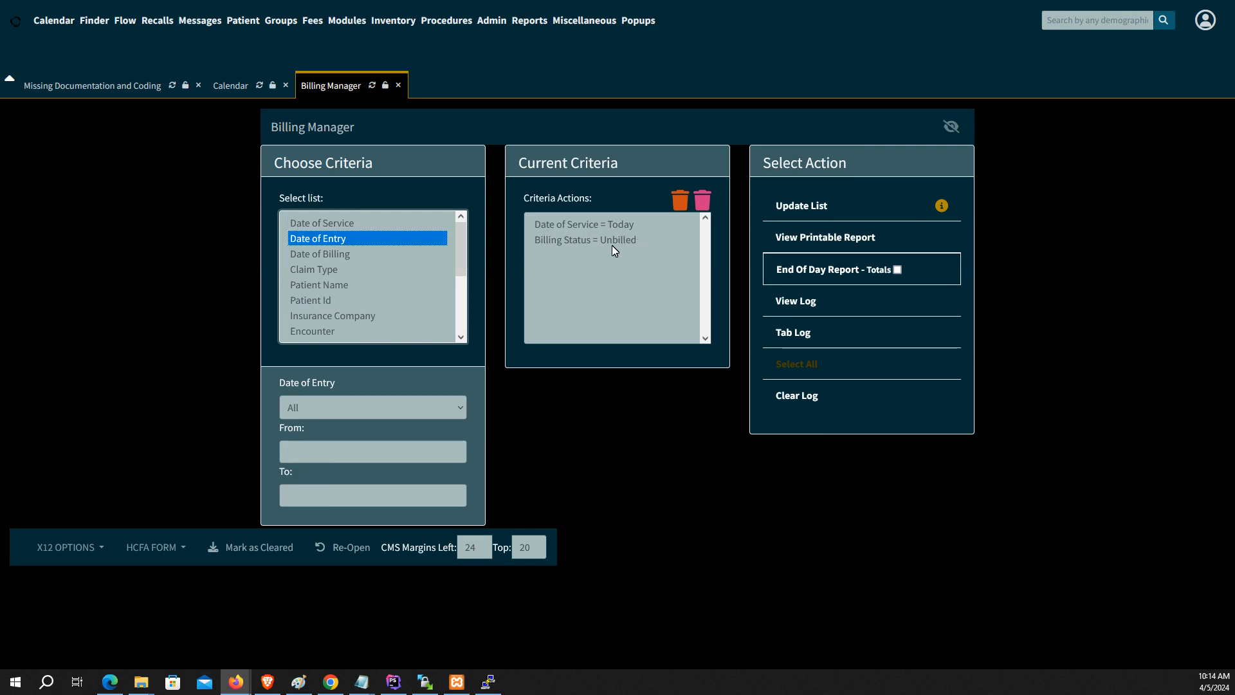
pyautogui.click(480, 253)
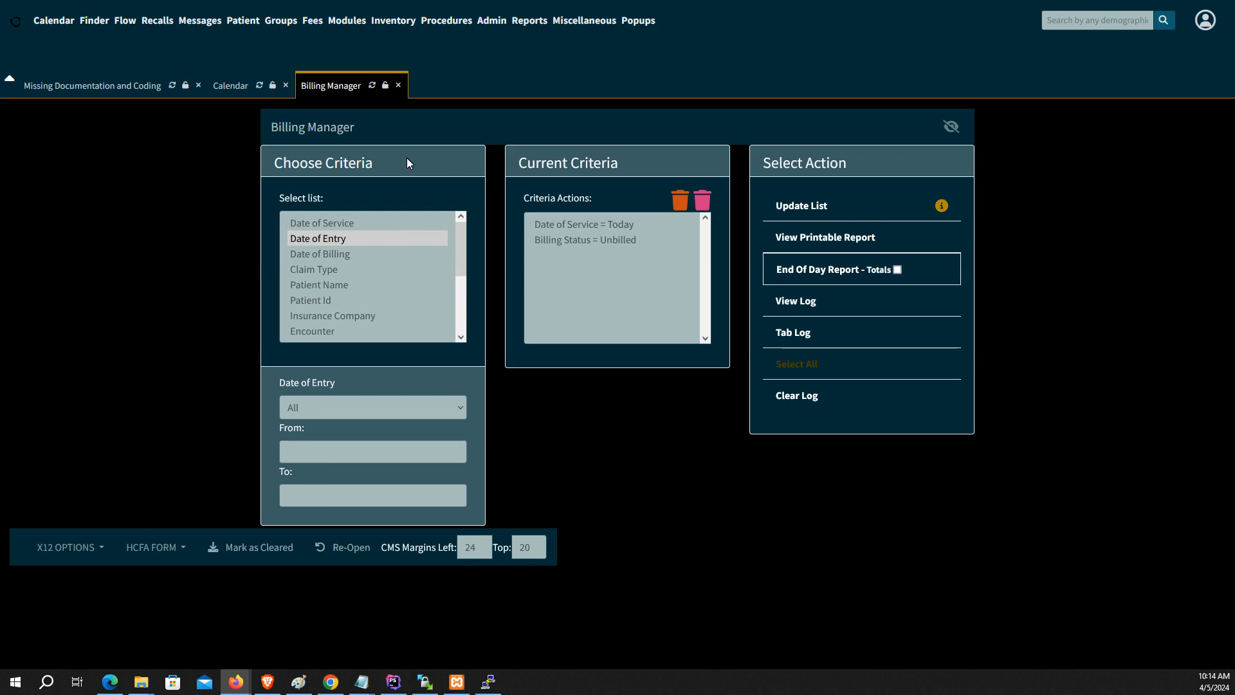
pyautogui.click(374, 86)
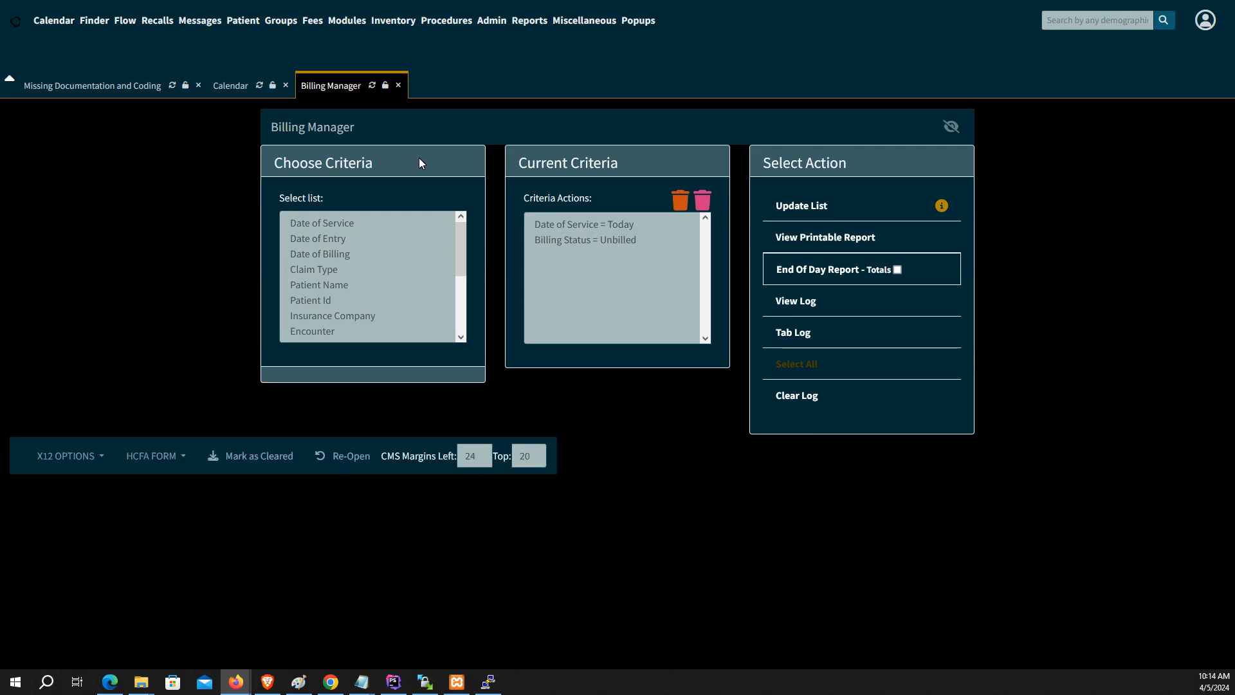
# Step: Remove the Date of Service = Today criterion and list all unbilled encounters
pyautogui.click(563, 228)
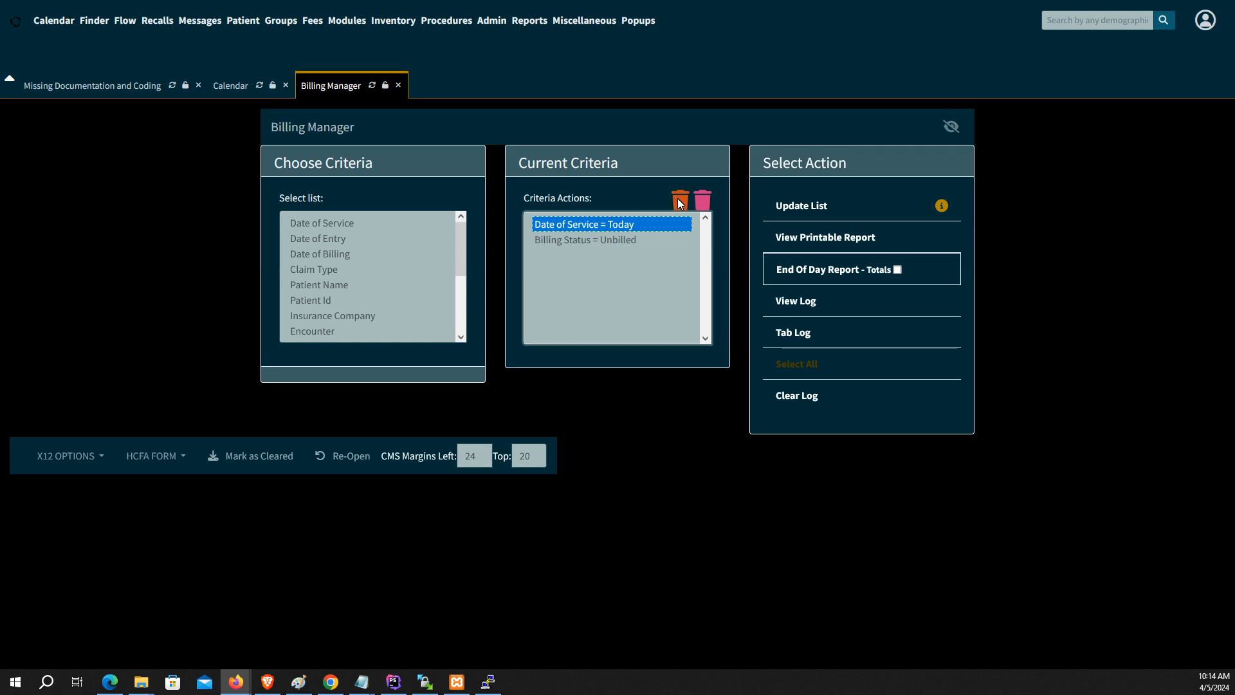
pyautogui.click(679, 201)
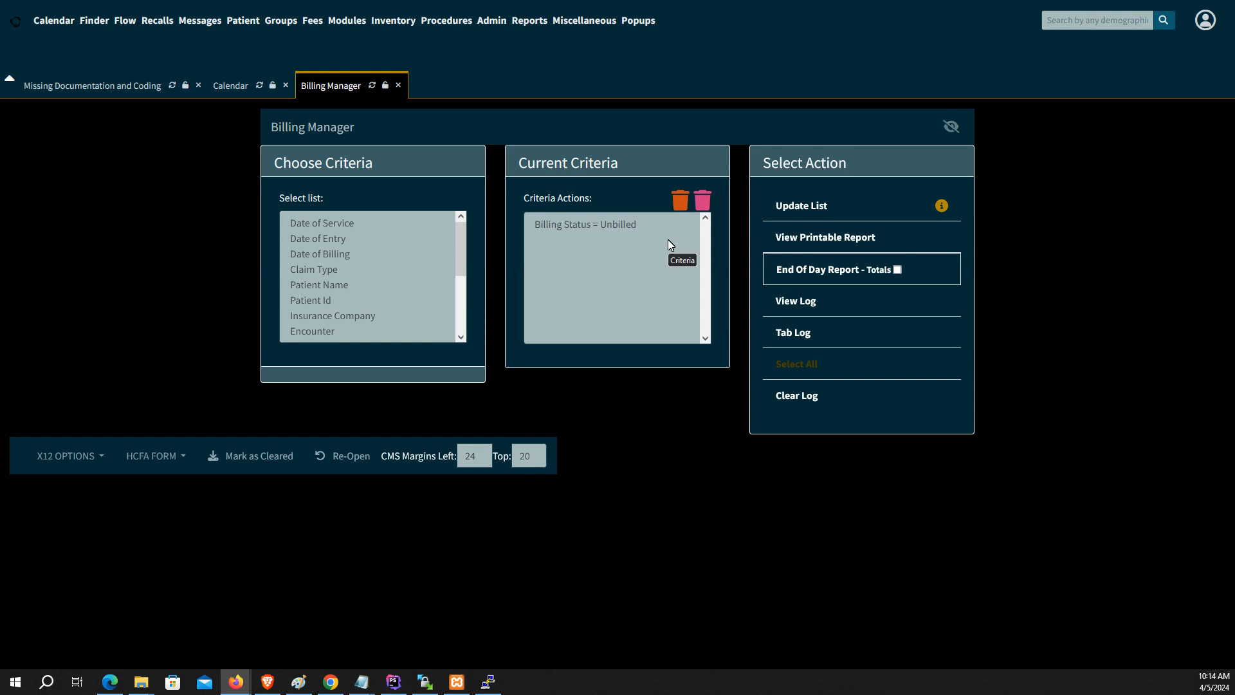
pyautogui.click(798, 207)
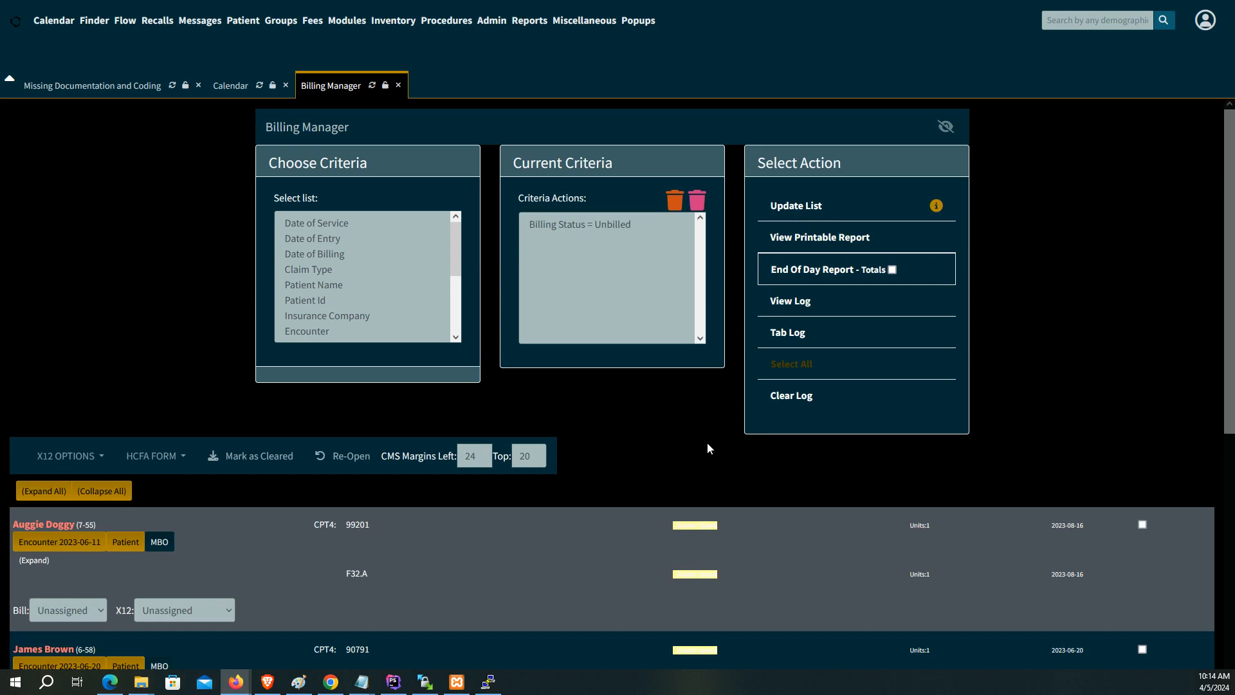
# Step: Review the unbilled list, noting diagnosis F33.0, and open the 2023-06-20 encounter
pyautogui.scroll(-3, 708, 442)
pyautogui.scroll(-3, 708, 446)
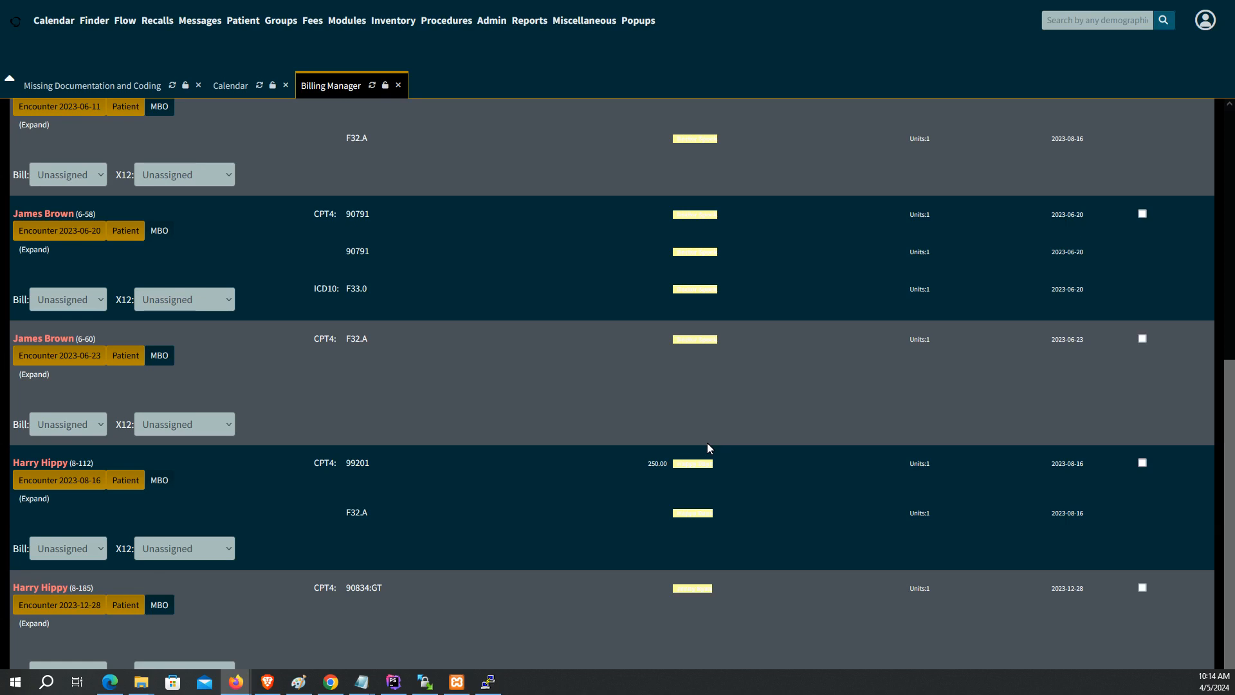
pyautogui.scroll(3, 707, 442)
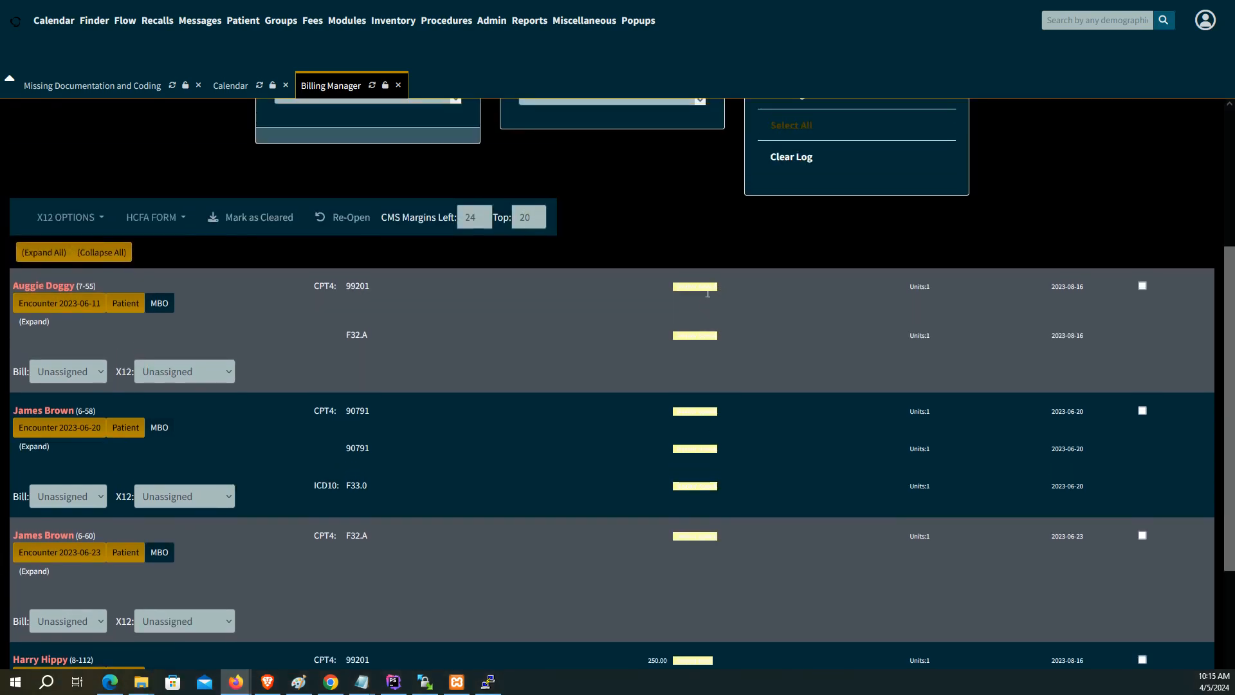
pyautogui.moveTo(716, 287); pyautogui.dragTo(673, 292)
pyautogui.moveTo(717, 335); pyautogui.dragTo(671, 339)
pyautogui.click(374, 289)
pyautogui.moveTo(376, 479); pyautogui.dragTo(329, 488)
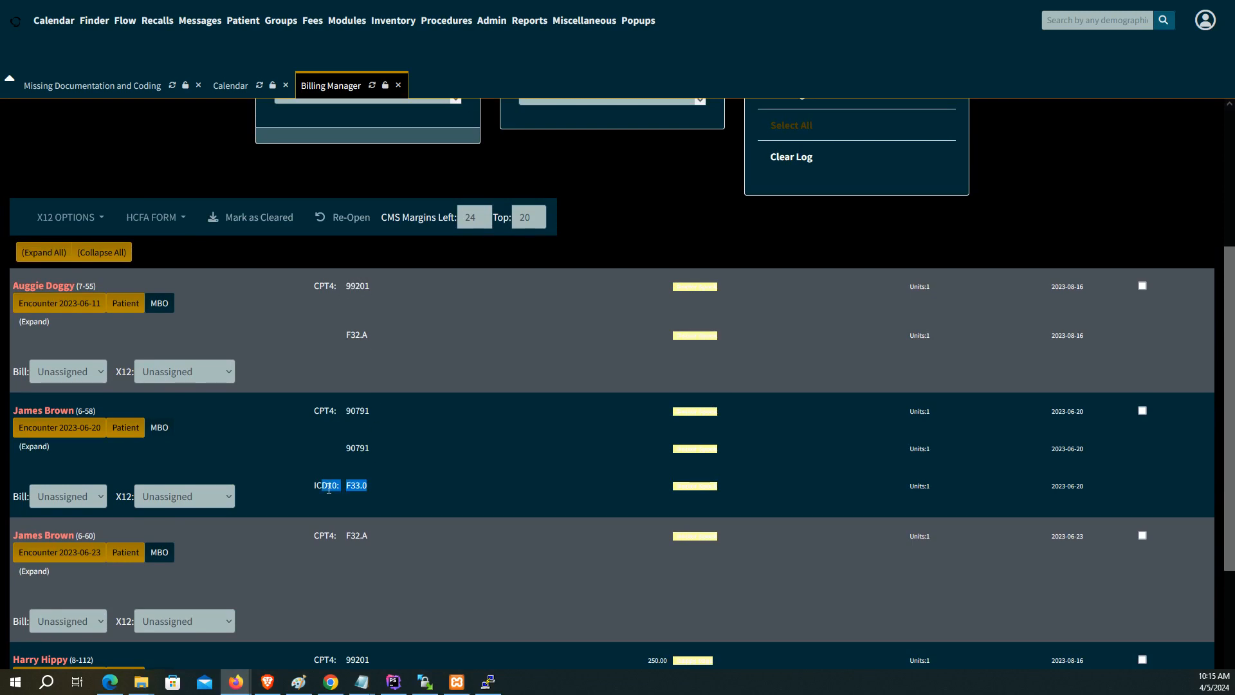
pyautogui.click(418, 475)
pyautogui.click(75, 429)
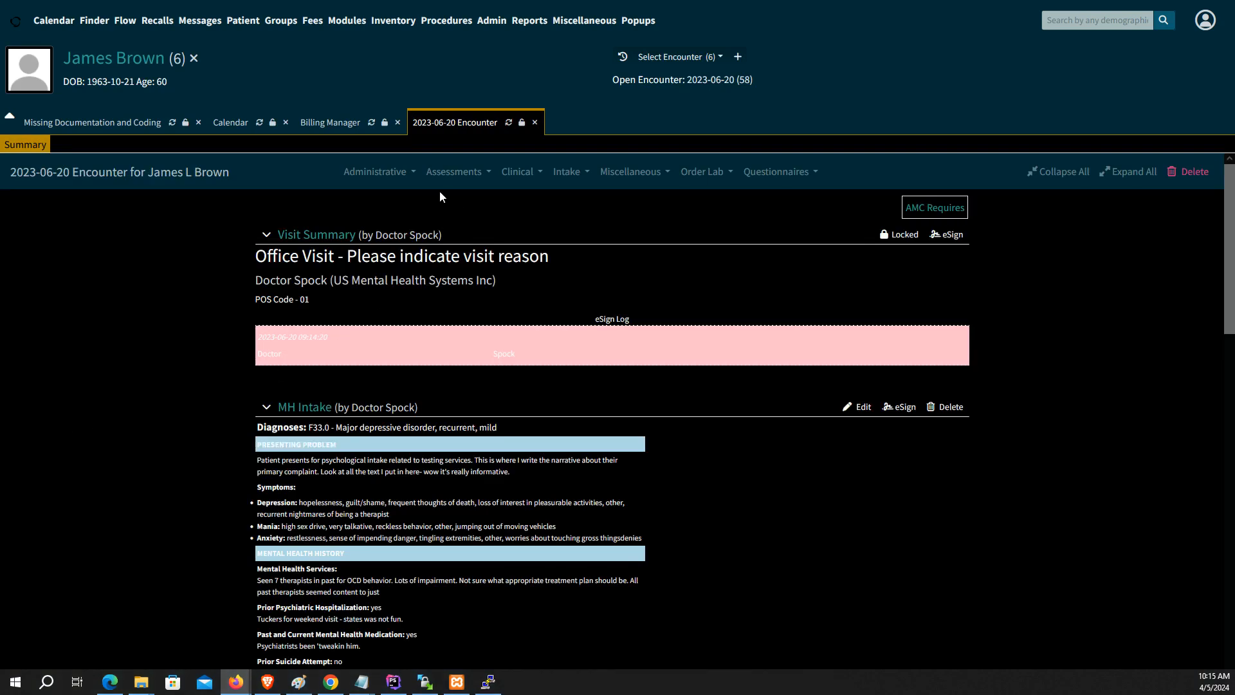
# Step: Open the encounter's fee sheet and justify both 90791 charges with ICD10|F33.0
pyautogui.click(410, 174)
pyautogui.click(404, 204)
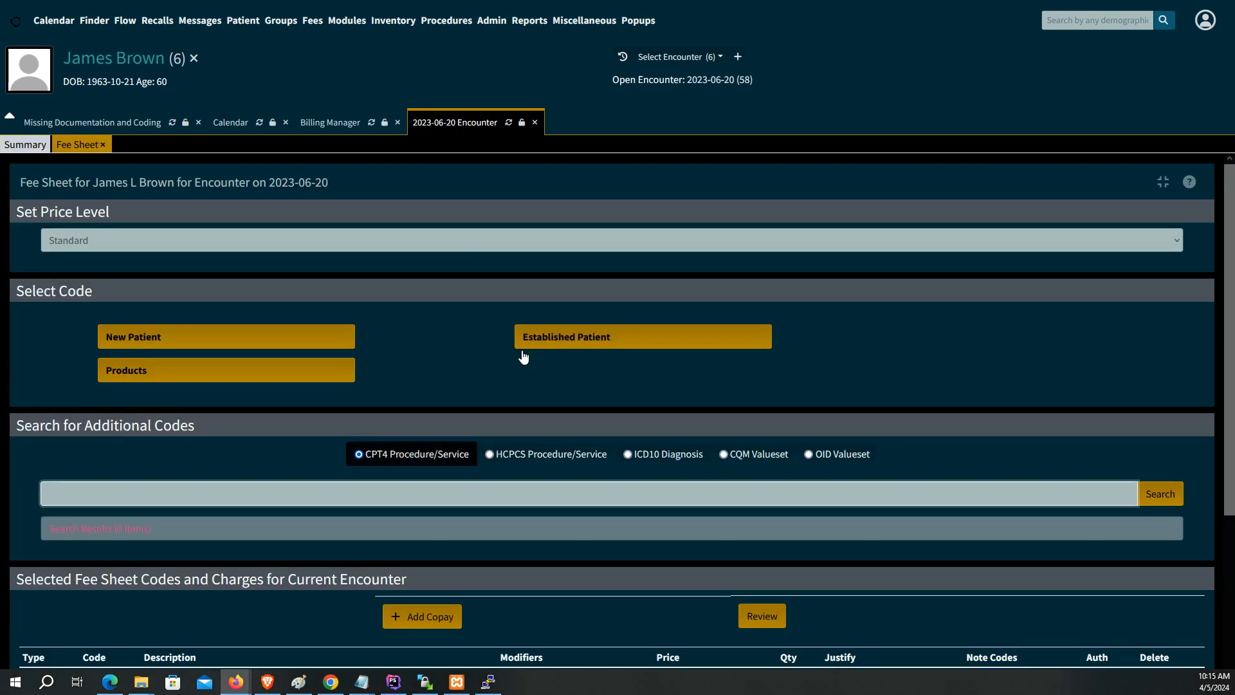
pyautogui.scroll(-3, 490, 424)
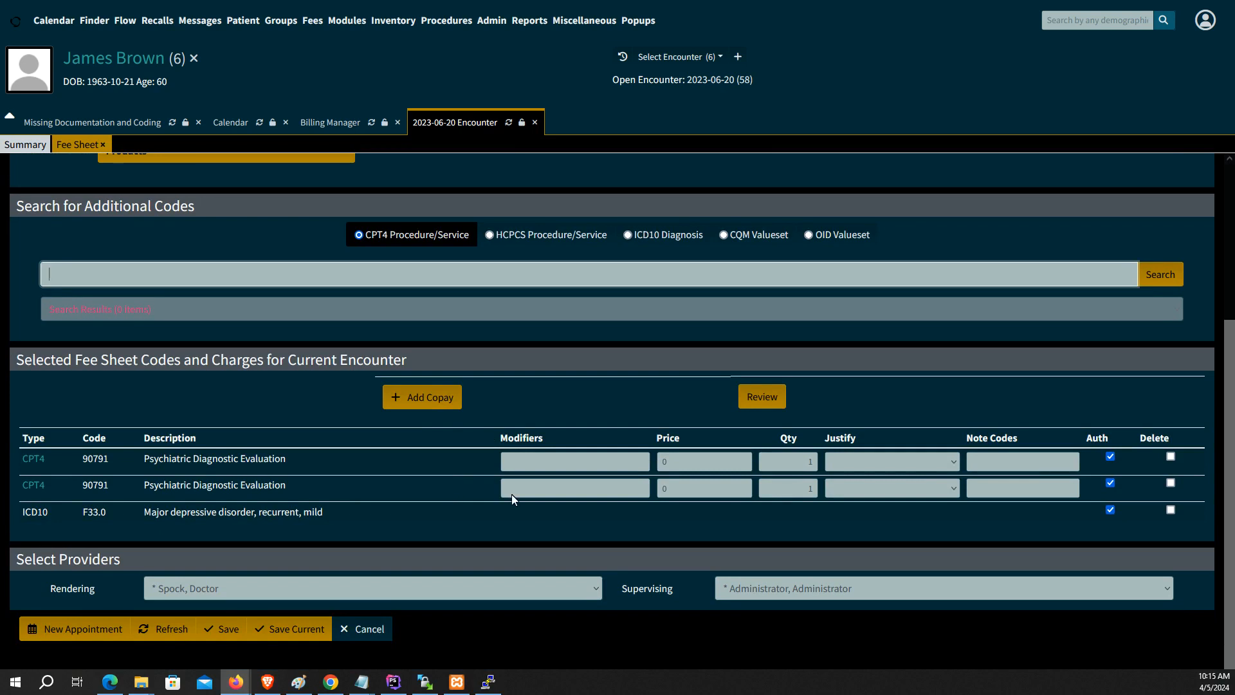
pyautogui.click(943, 463)
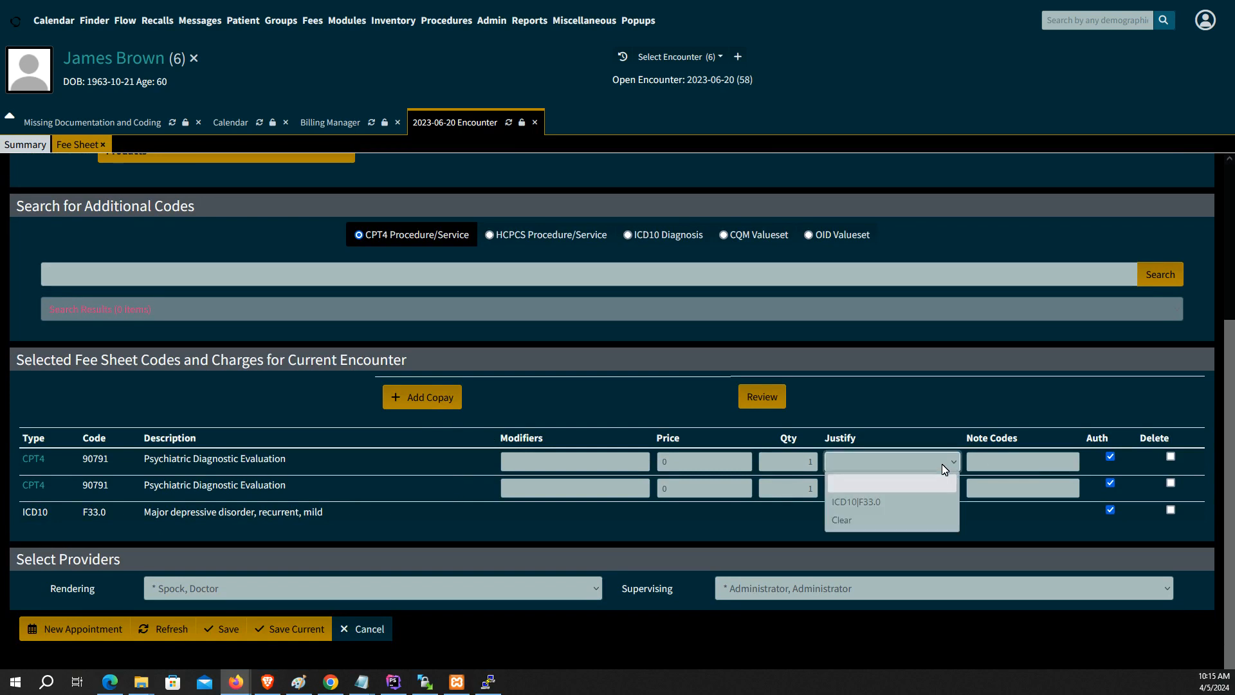
pyautogui.click(917, 503)
pyautogui.click(917, 488)
pyautogui.click(902, 529)
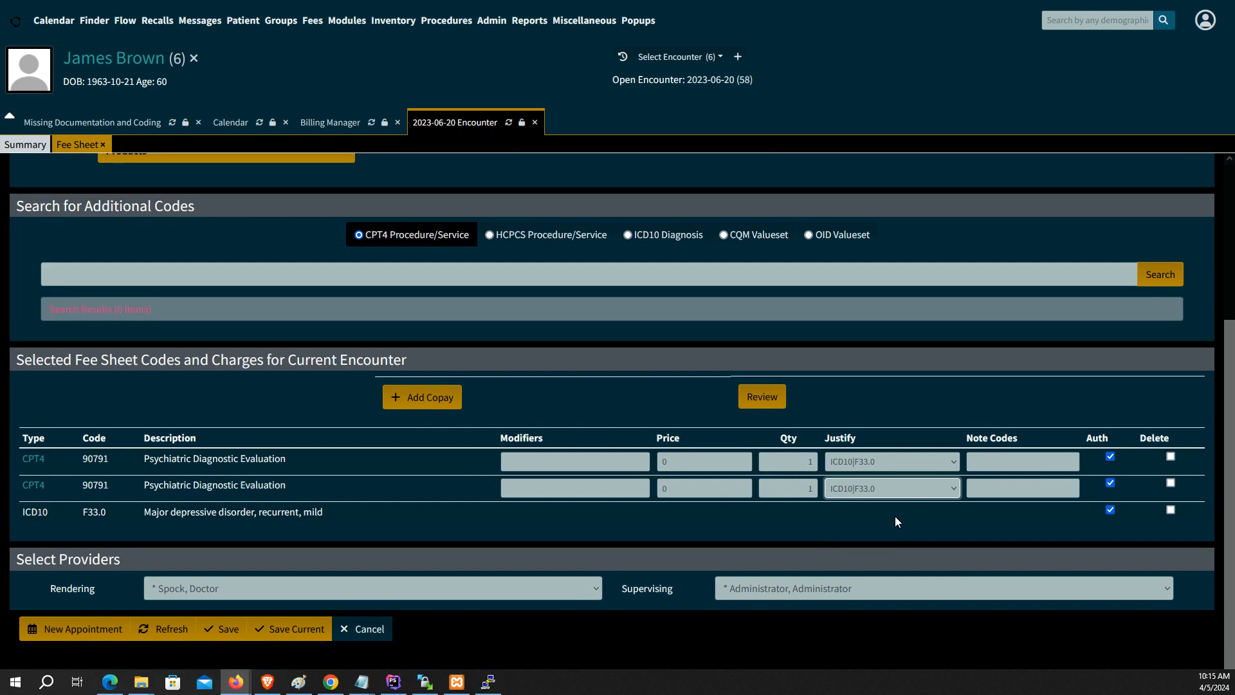
# Step: Price the two charges at 250 and 150 and save the fee sheet
pyautogui.doubleClick(666, 470)
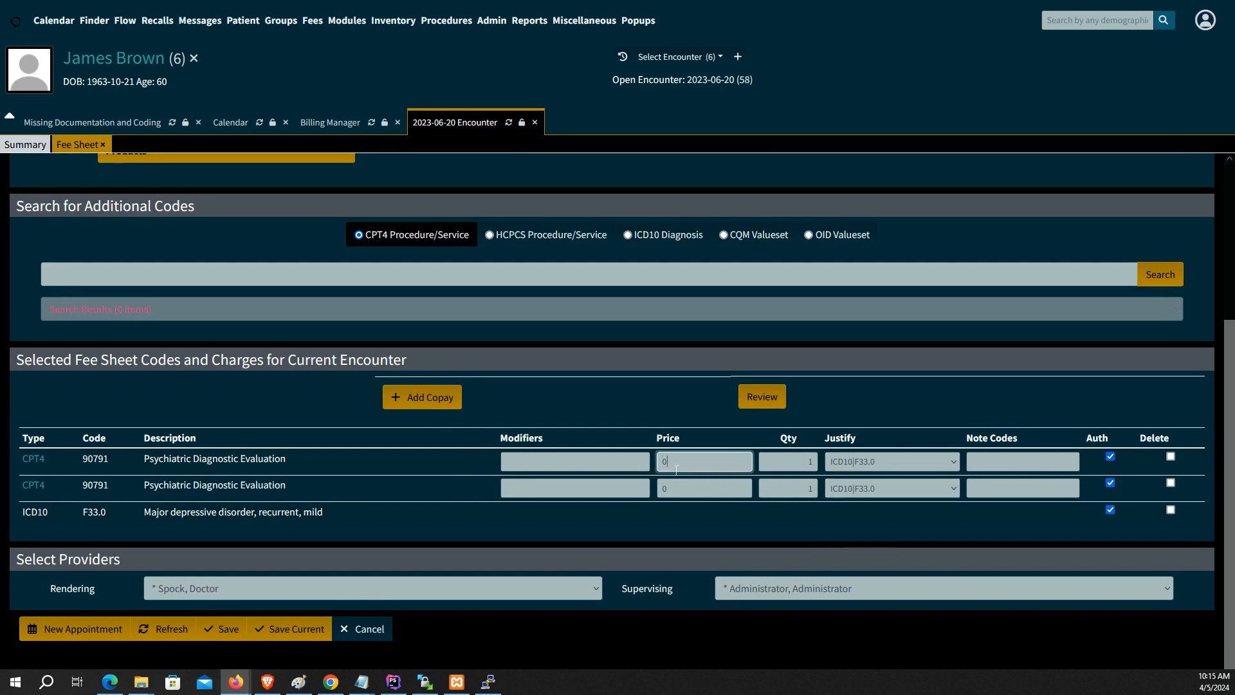
pyautogui.write('250')
pyautogui.doubleClick(668, 501)
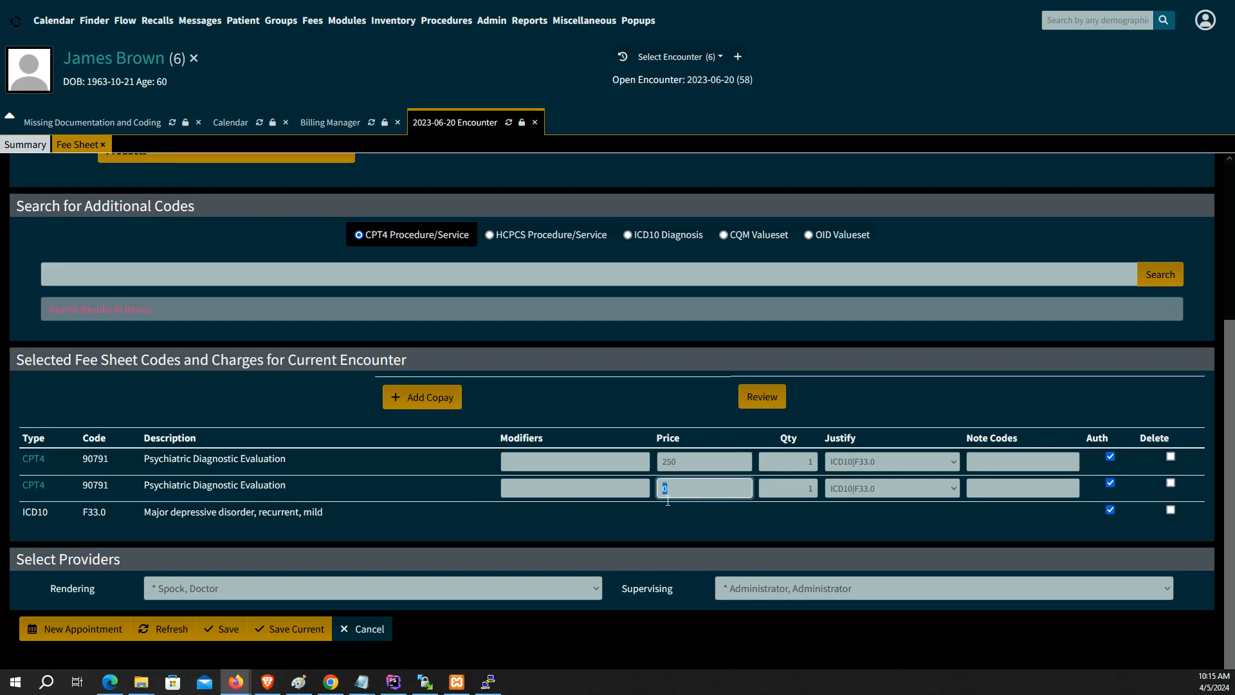
pyautogui.write('150')
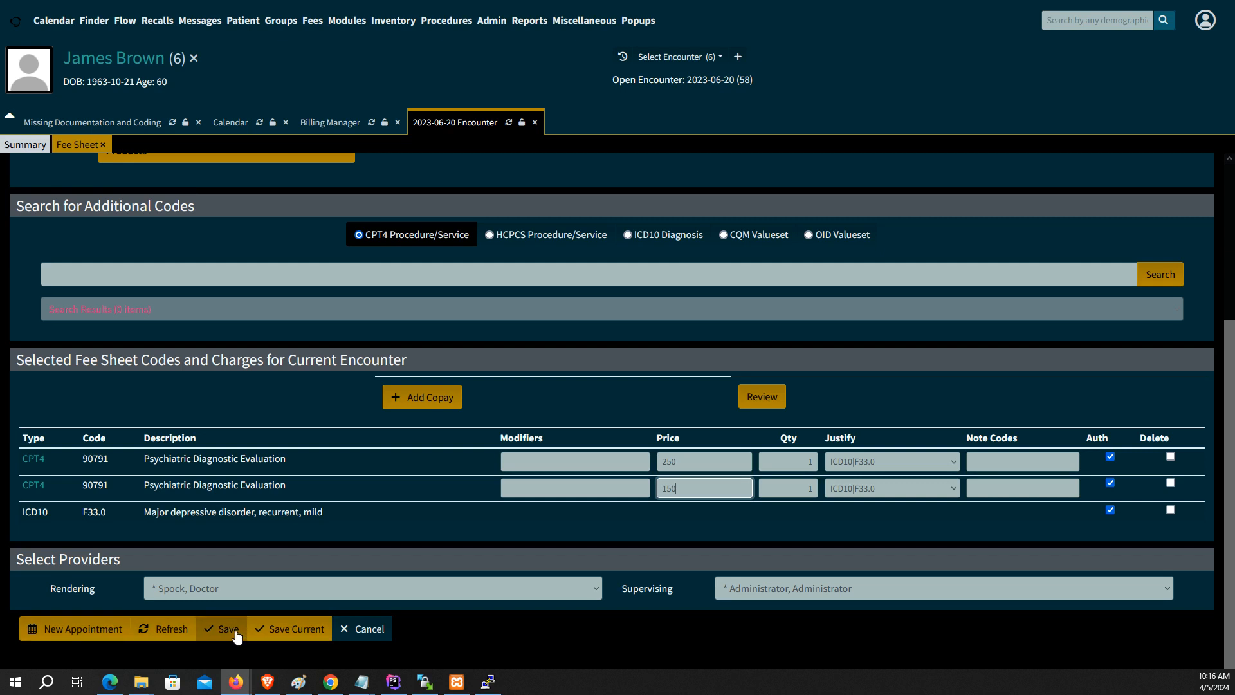
pyautogui.click(228, 628)
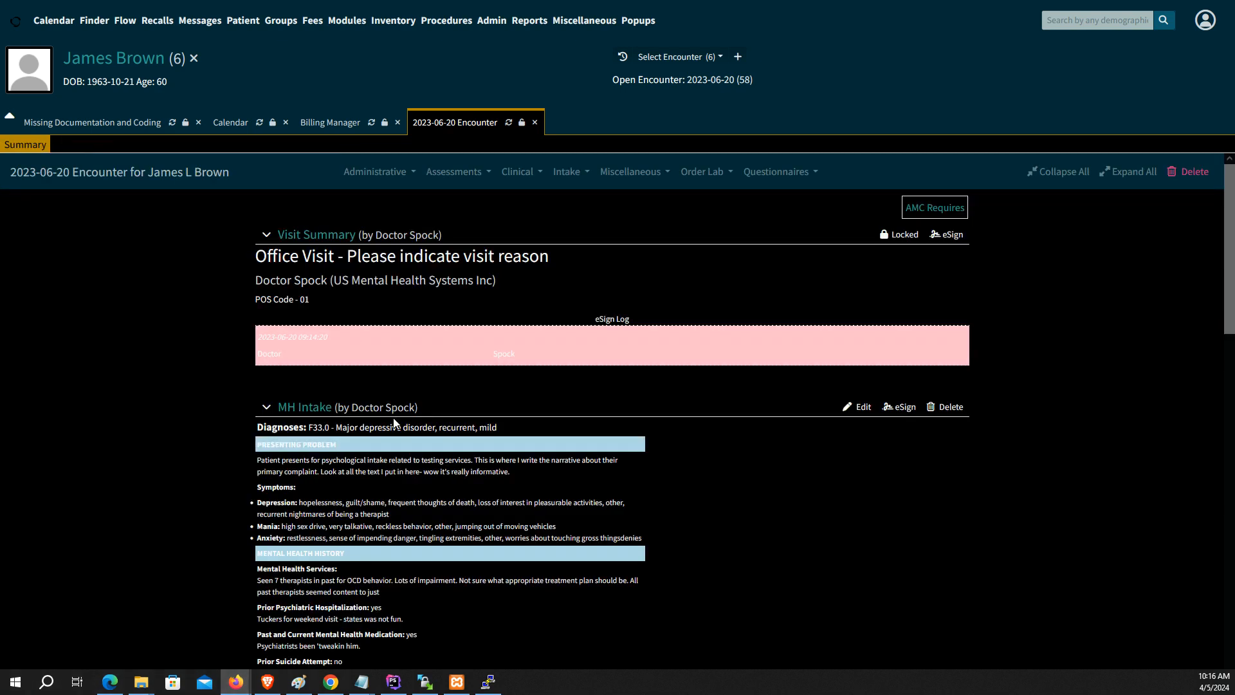
# Step: Refresh the Billing Manager's unbilled list and confirm the new 250.00 charge
pyautogui.click(331, 123)
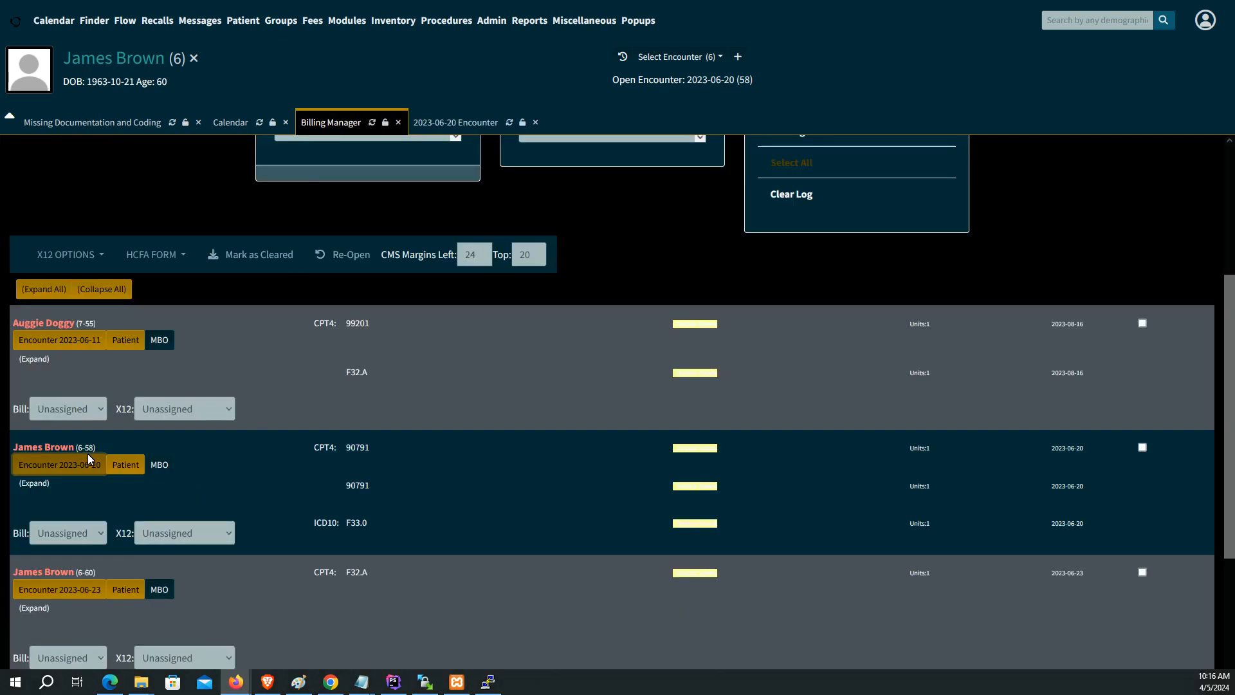
pyautogui.scroll(3, 607, 317)
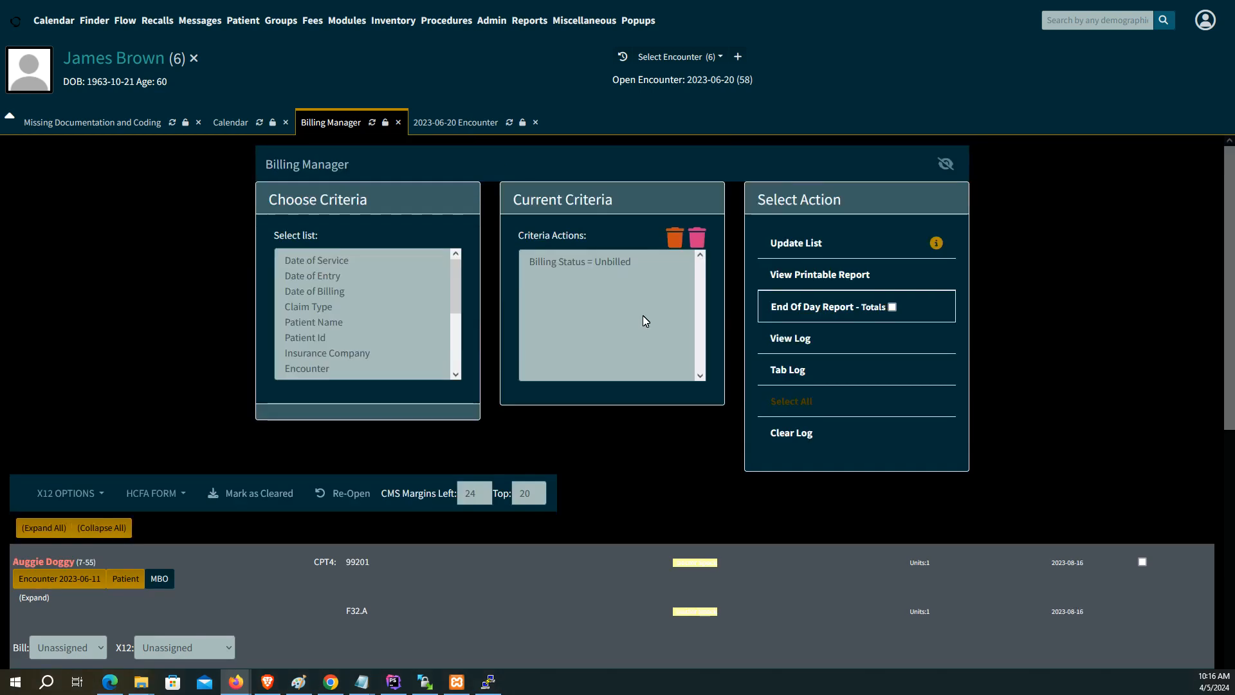
pyautogui.click(804, 247)
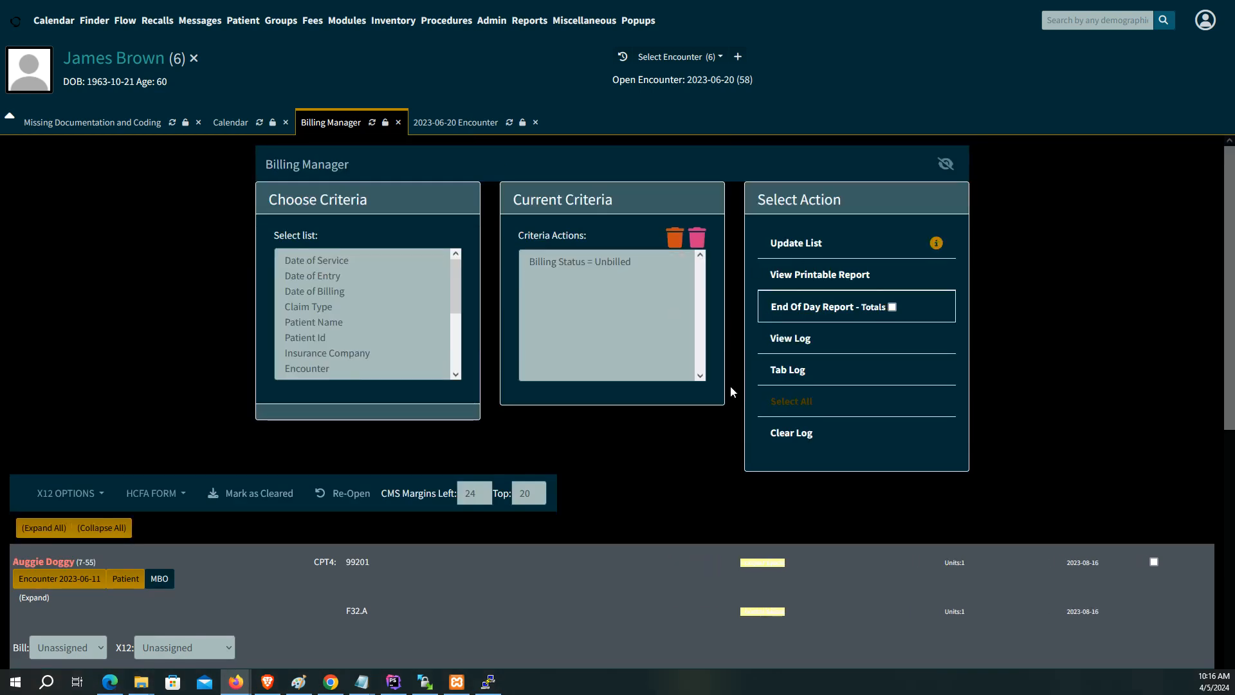
pyautogui.scroll(-4, 564, 542)
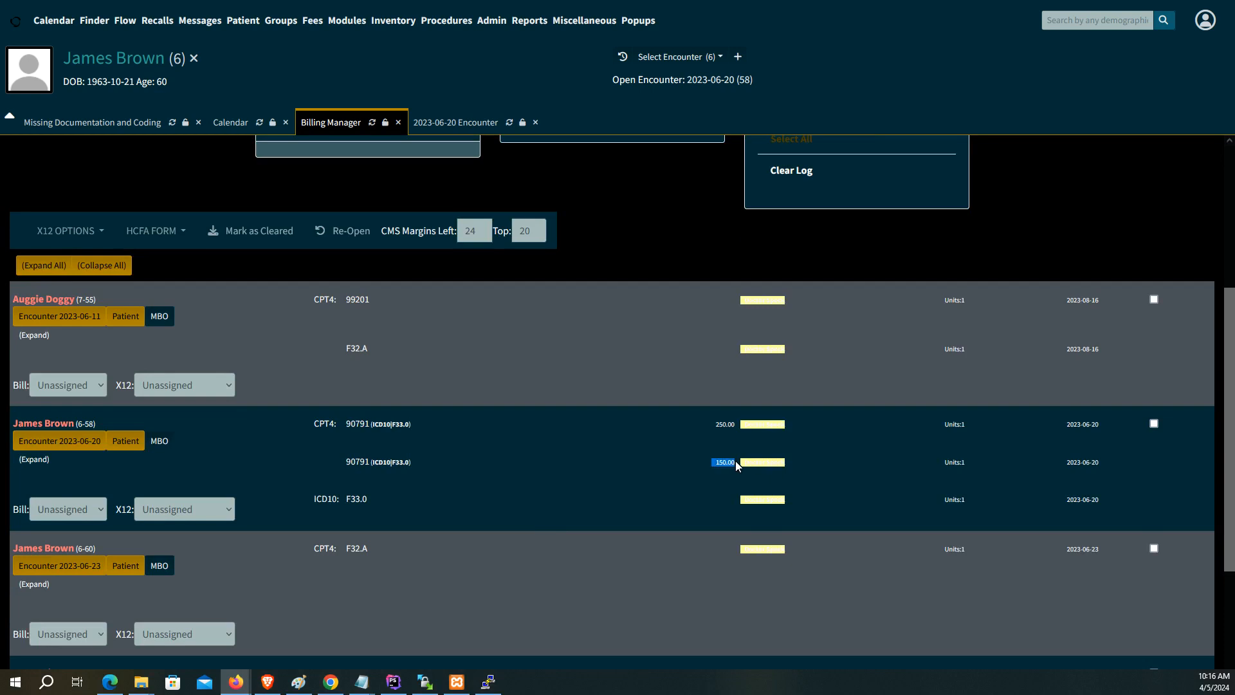
pyautogui.moveTo(711, 426); pyautogui.dragTo(738, 433)
pyautogui.click(645, 448)
# Step: Set the 2023-06-20 encounter's X12 partner to ClaimRv Connect, then open the patient's dashboard
pyautogui.click(227, 512)
pyautogui.click(204, 552)
pyautogui.click(103, 510)
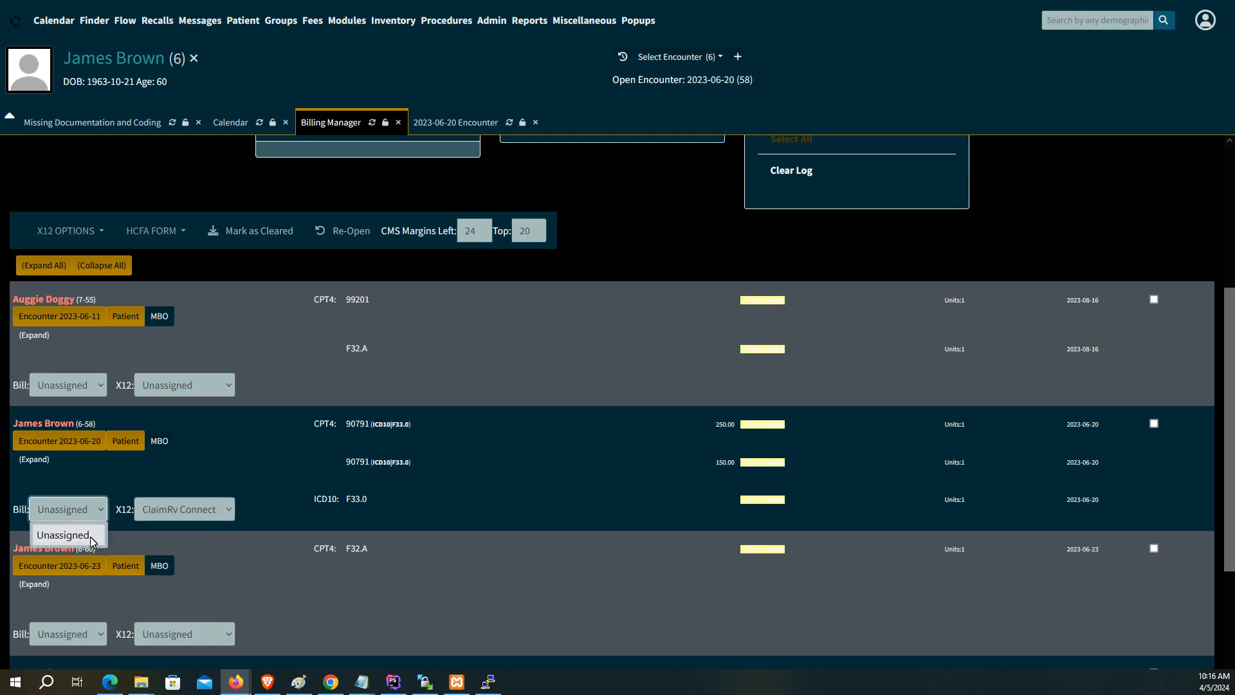
pyautogui.click(292, 494)
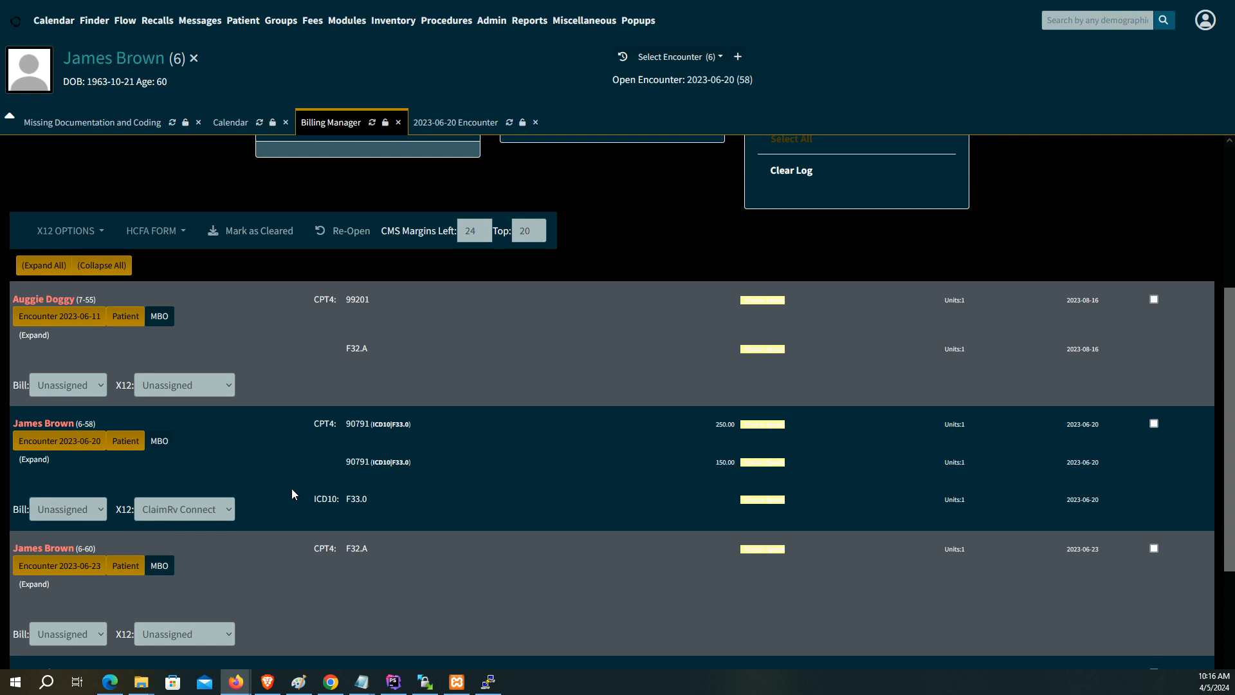
pyautogui.click(72, 444)
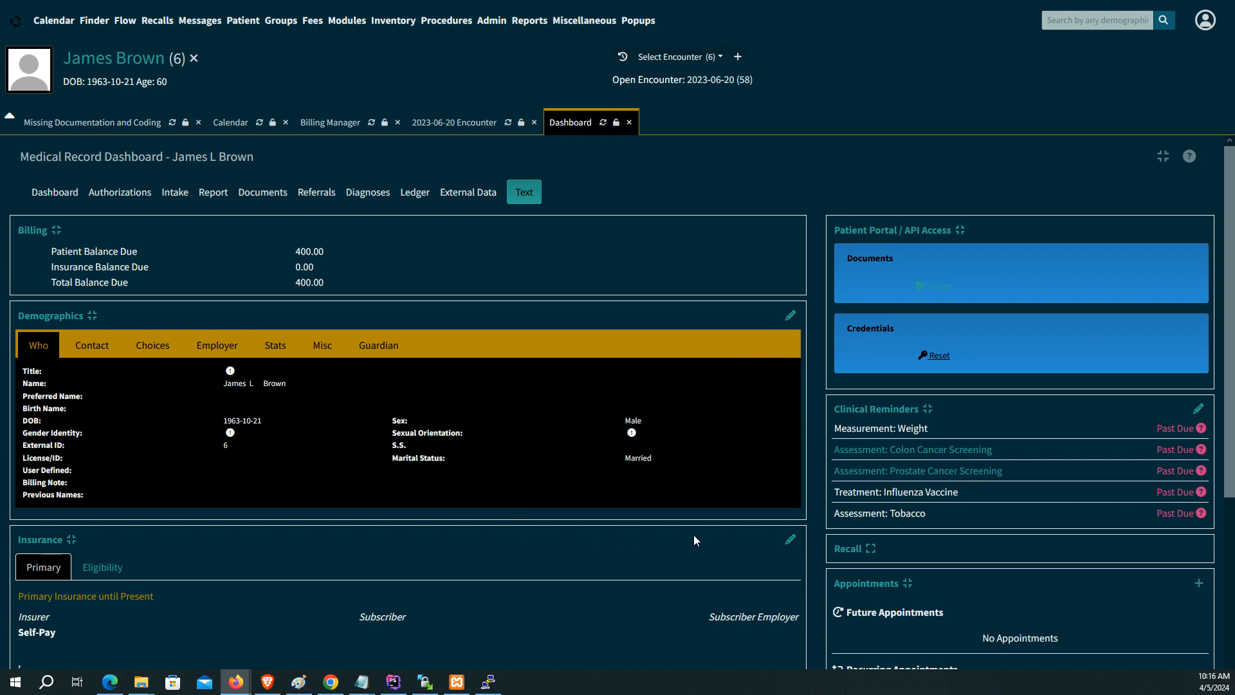
# Step: In the patient's insurance, choose AETNA as primary provider with plan name FEEL GOOD
pyautogui.click(792, 542)
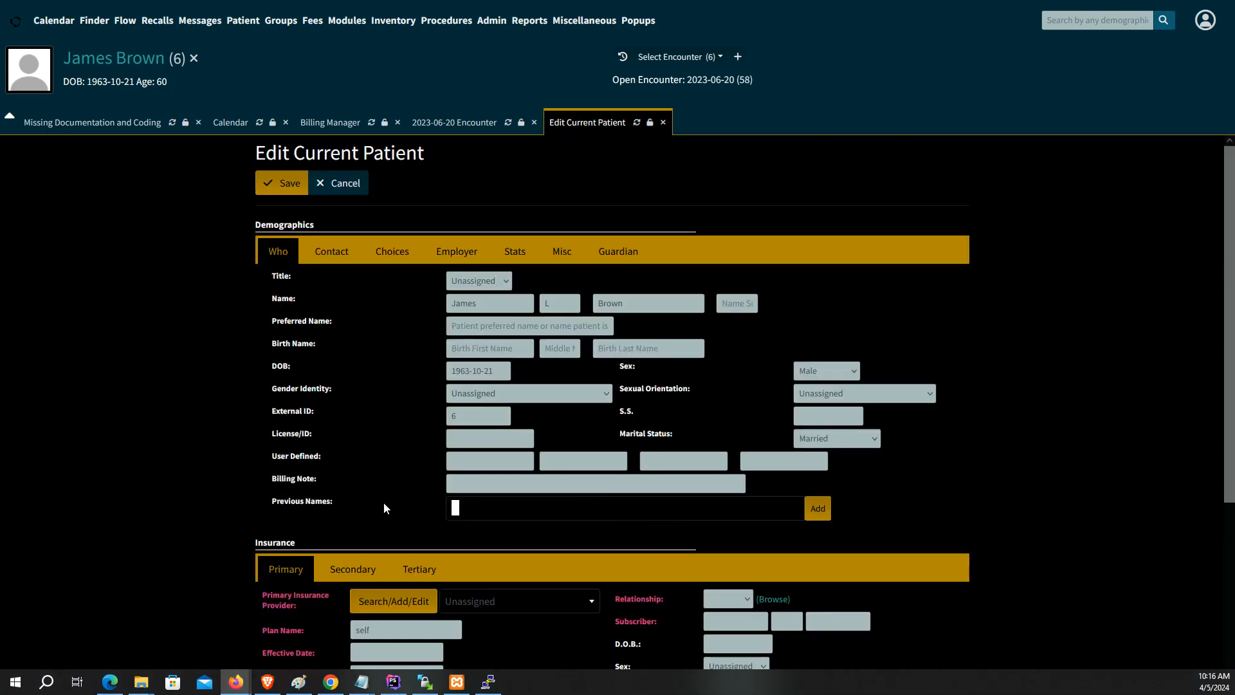
pyautogui.scroll(-3, 386, 503)
pyautogui.click(520, 417)
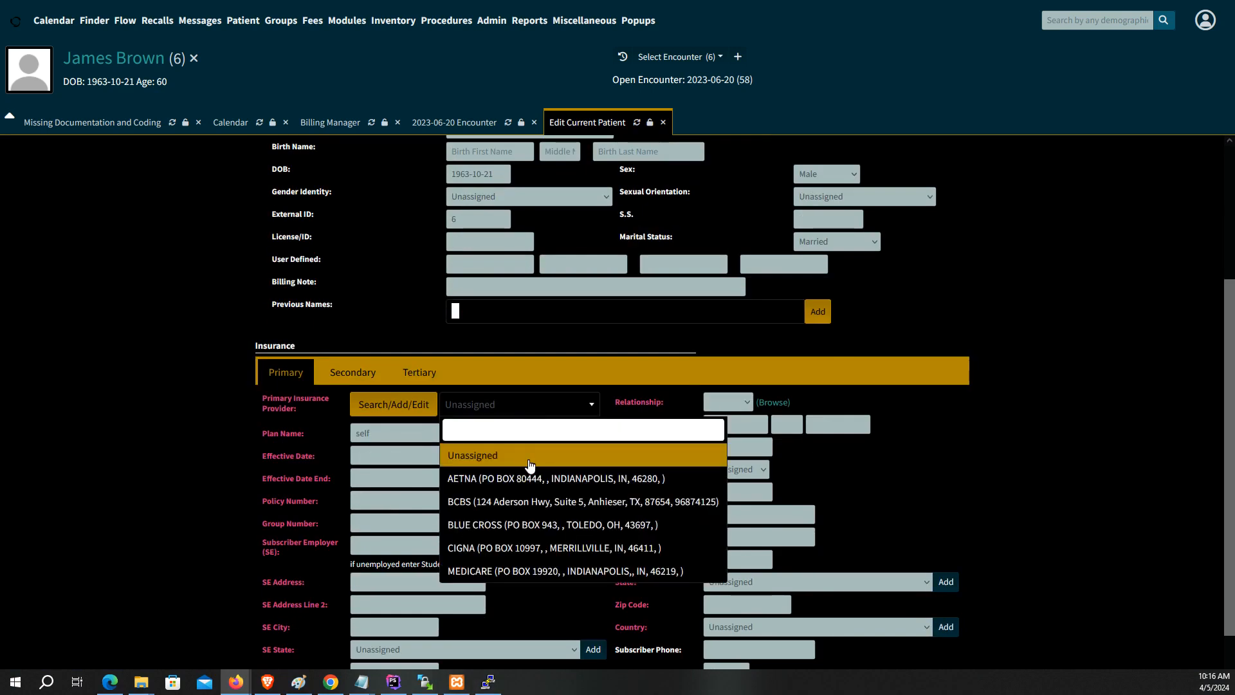
pyautogui.click(529, 483)
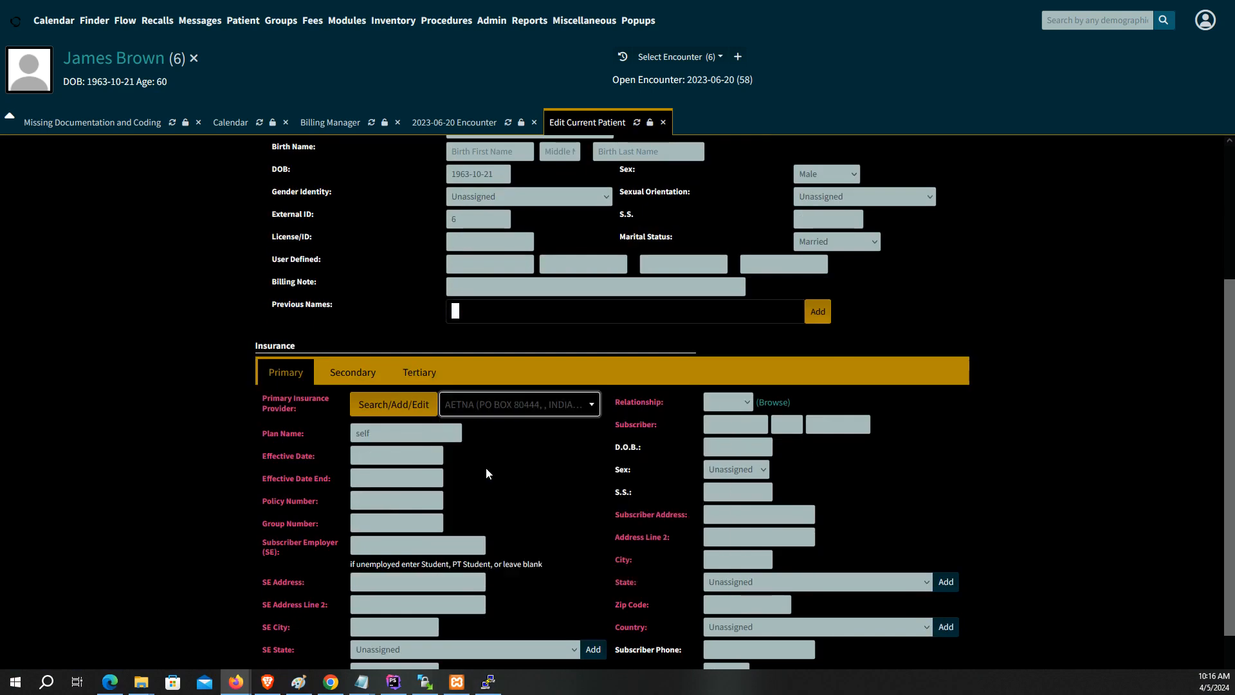
pyautogui.click(401, 439)
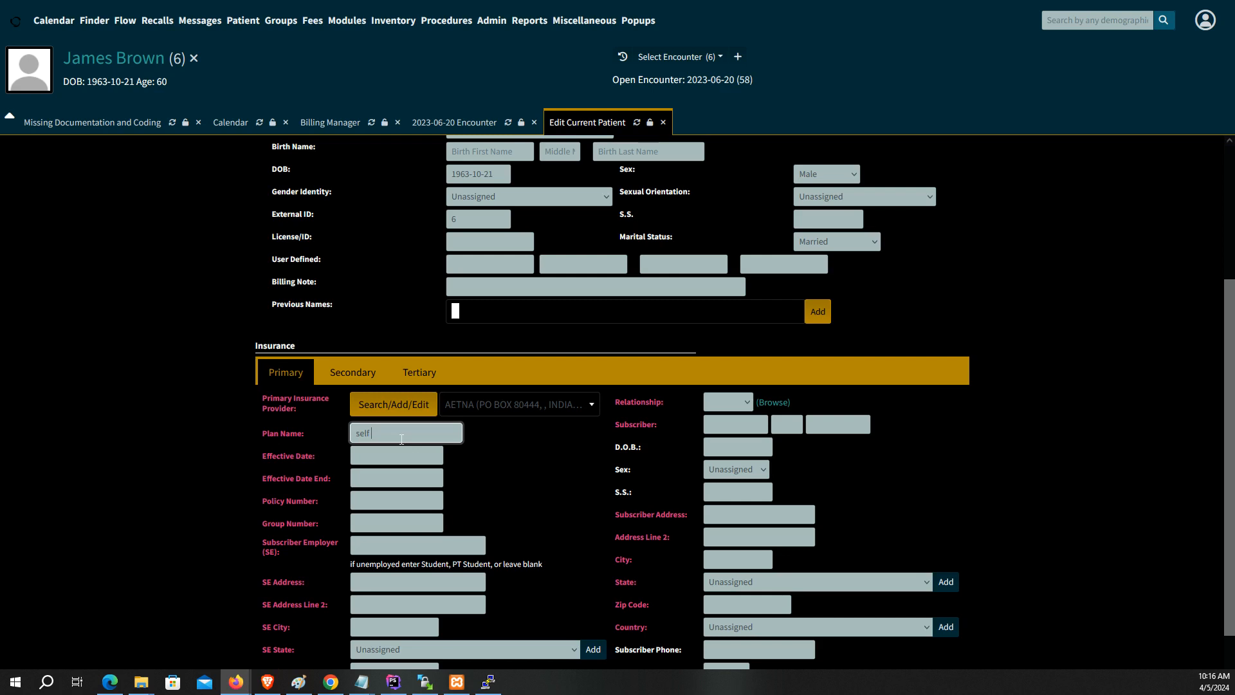
pyautogui.press('BackSpace')
pyautogui.press('BackSpace')
pyautogui.write('FEEL g')
pyautogui.press('BackSpace')
pyautogui.press('BackSpace')
pyautogui.write('GOOD')
pyautogui.click(407, 461)
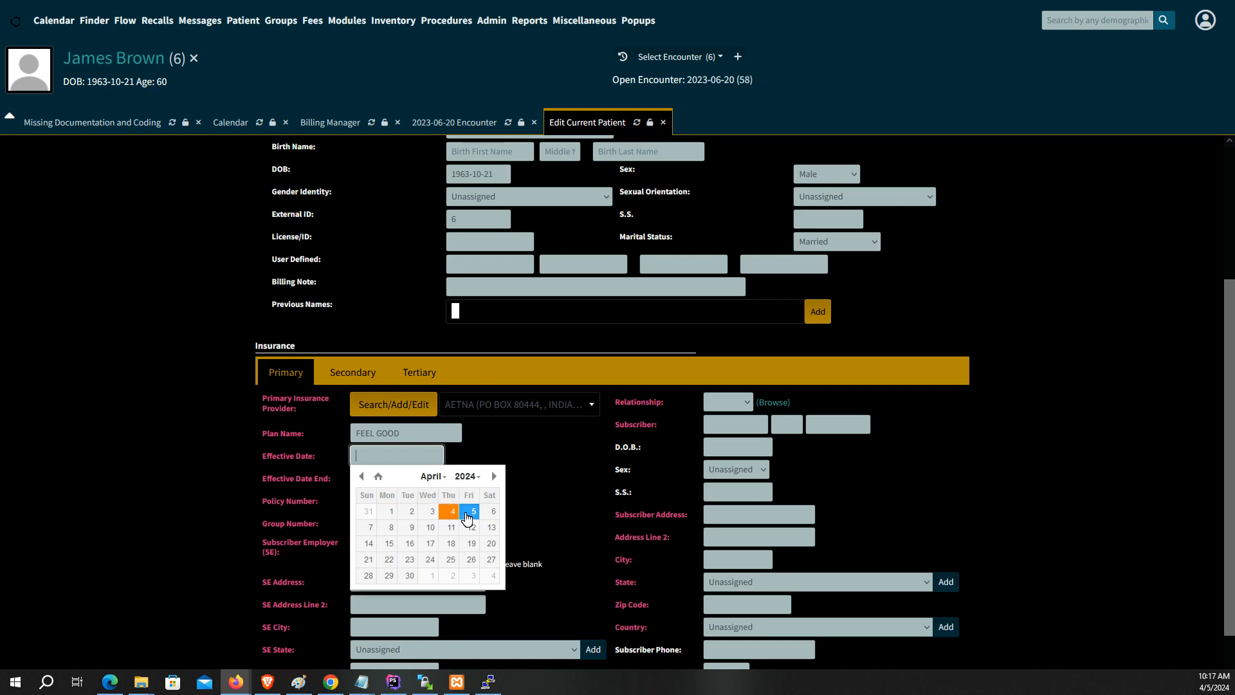
# Step: Set the AETNA coverage effective dates to 2024-04-01 through 2025-04-30
pyautogui.click(391, 512)
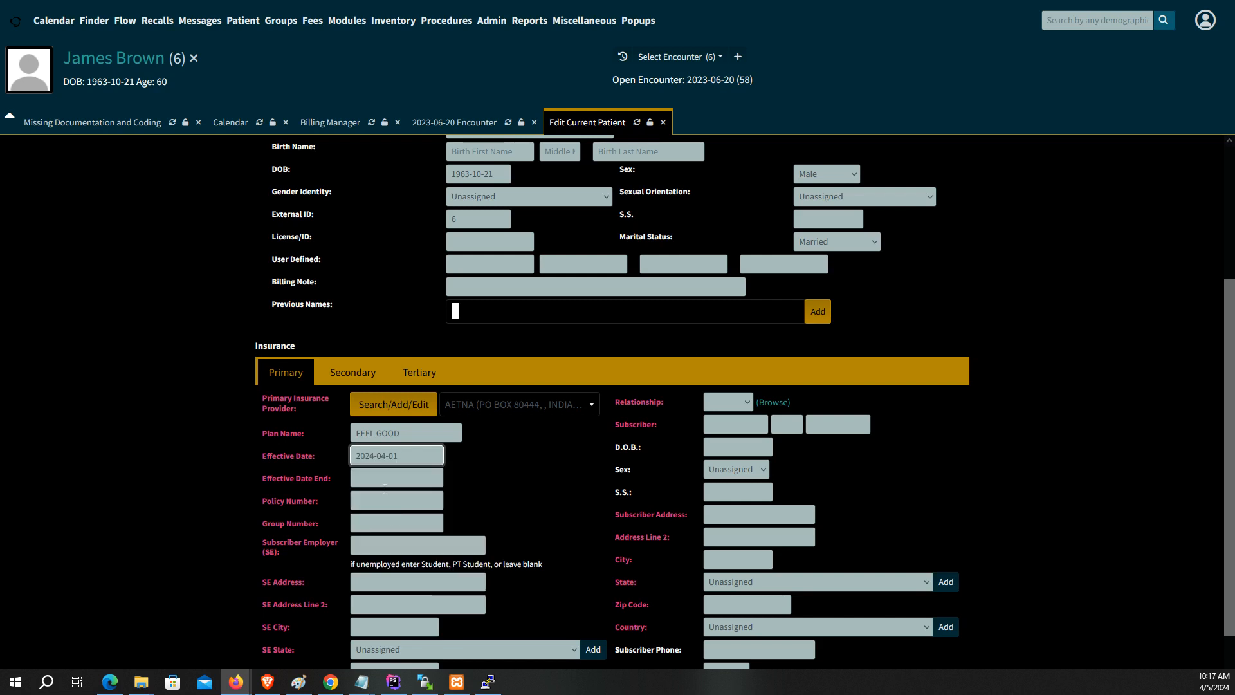
pyautogui.click(383, 484)
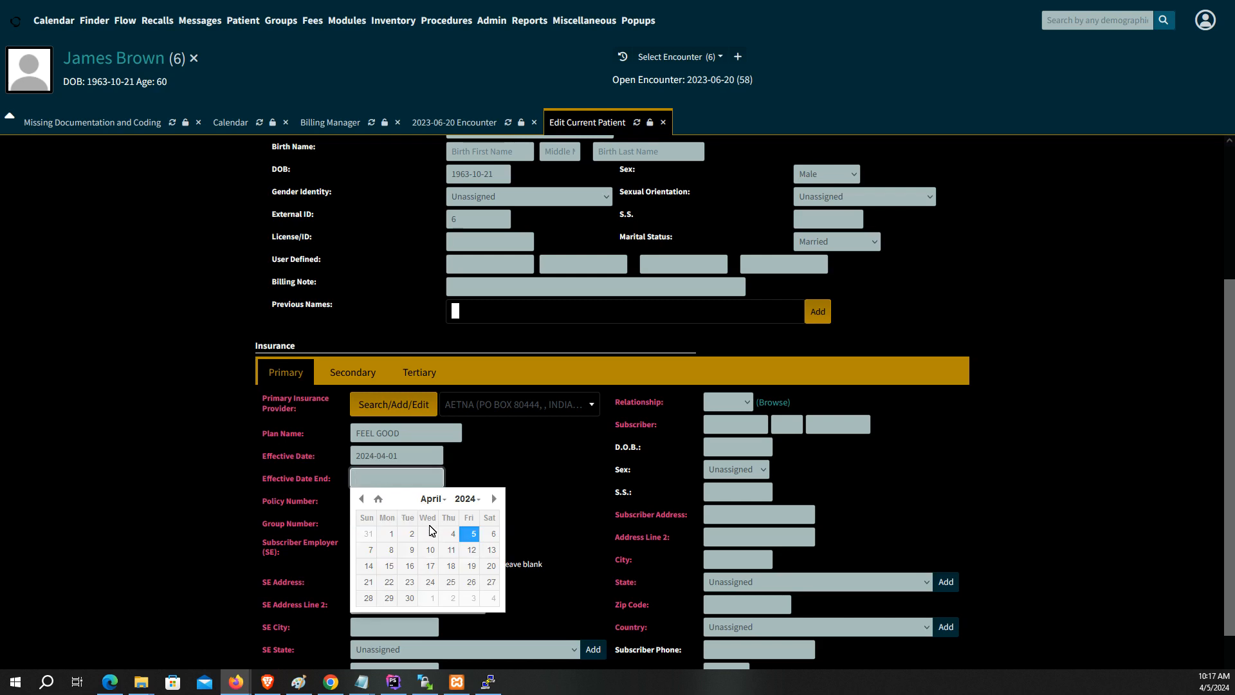
pyautogui.click(465, 499)
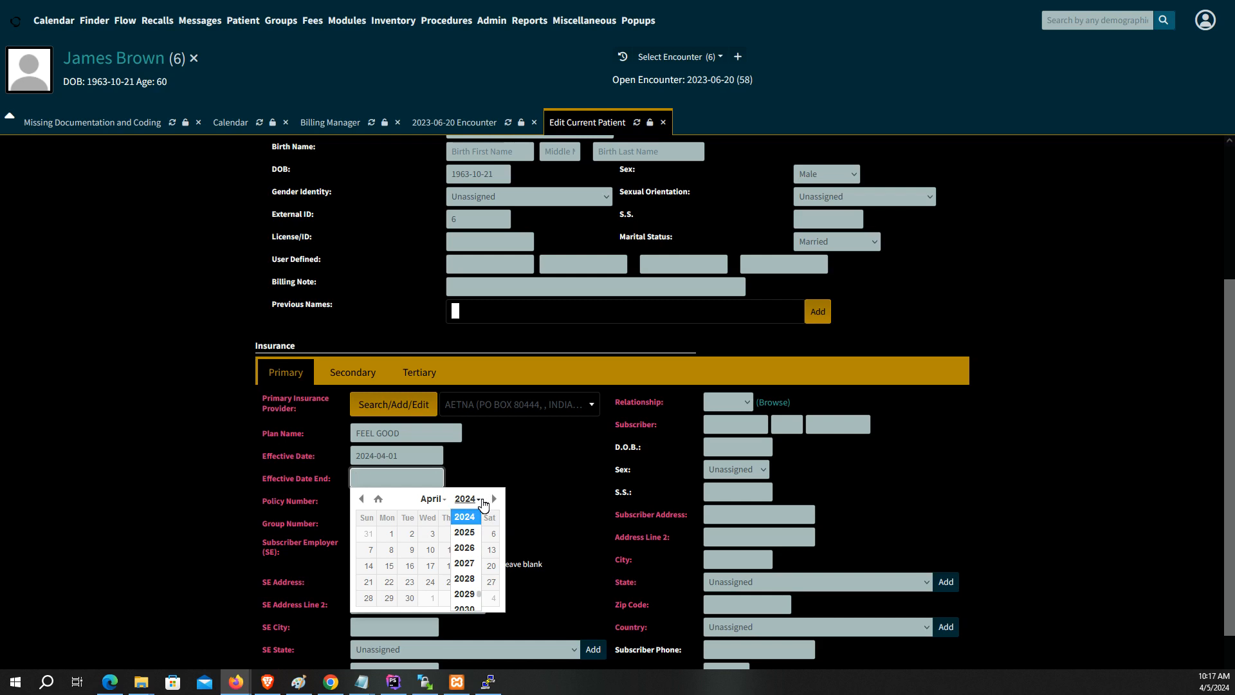
pyautogui.click(464, 532)
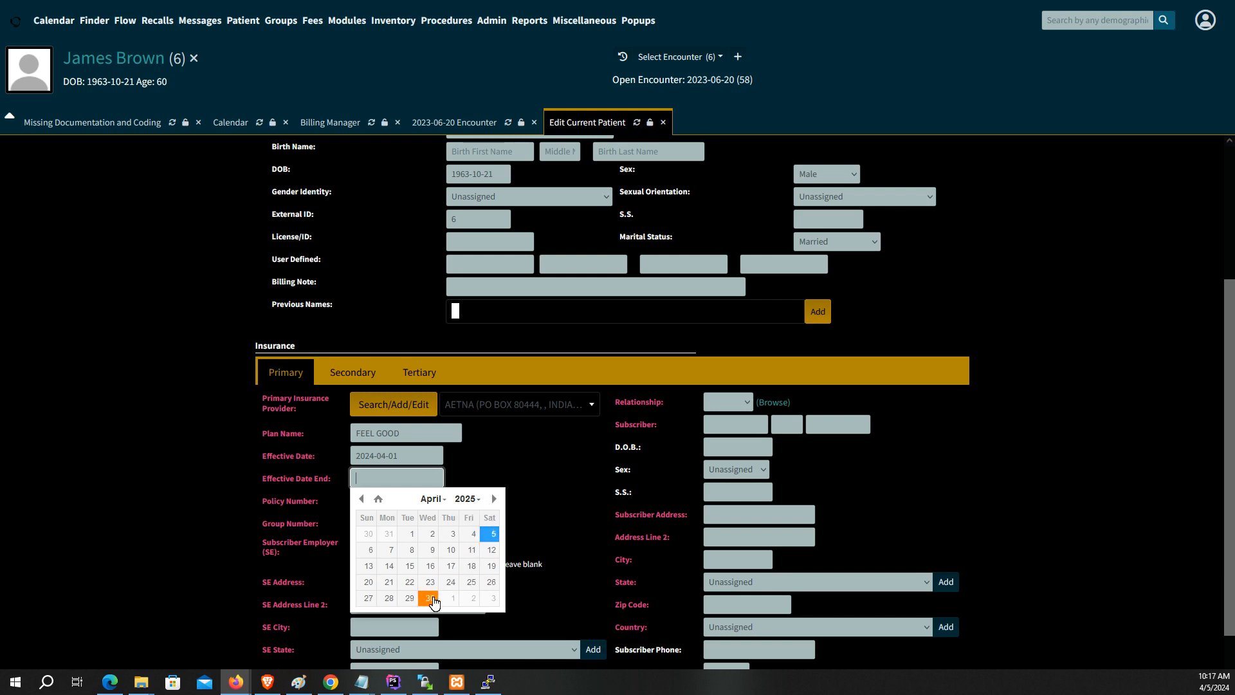
pyautogui.click(430, 597)
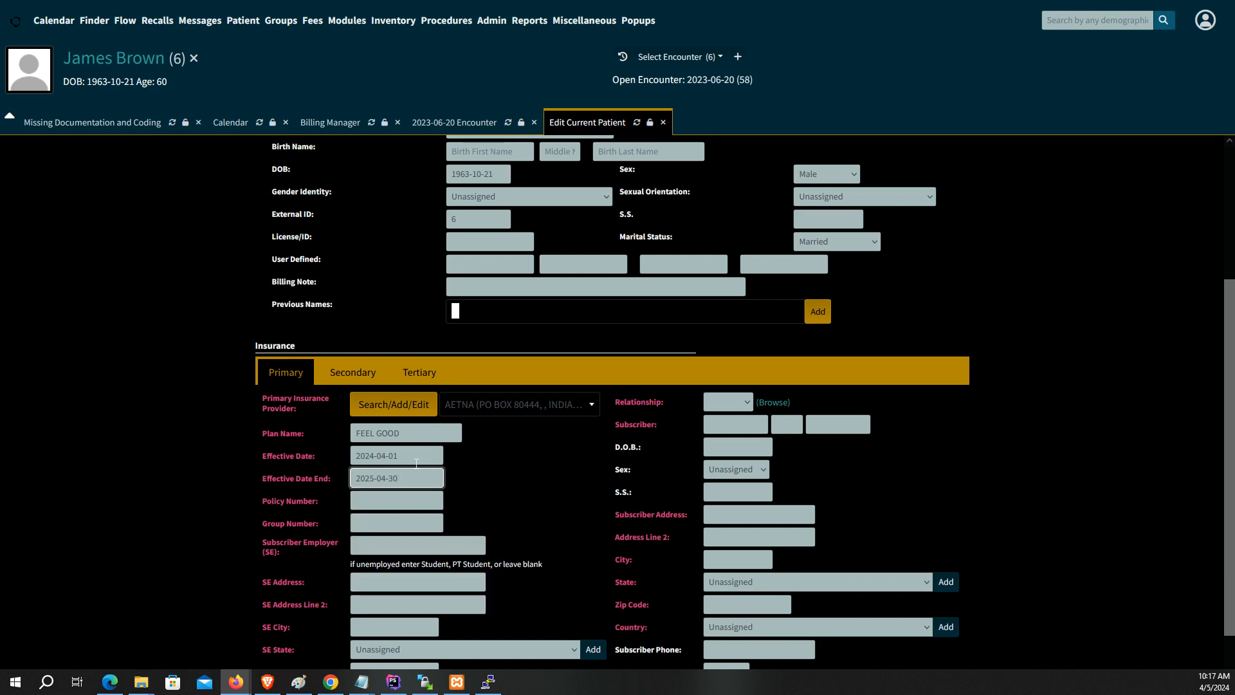
# Step: Fill in the insurance policy number and group number
pyautogui.click(402, 499)
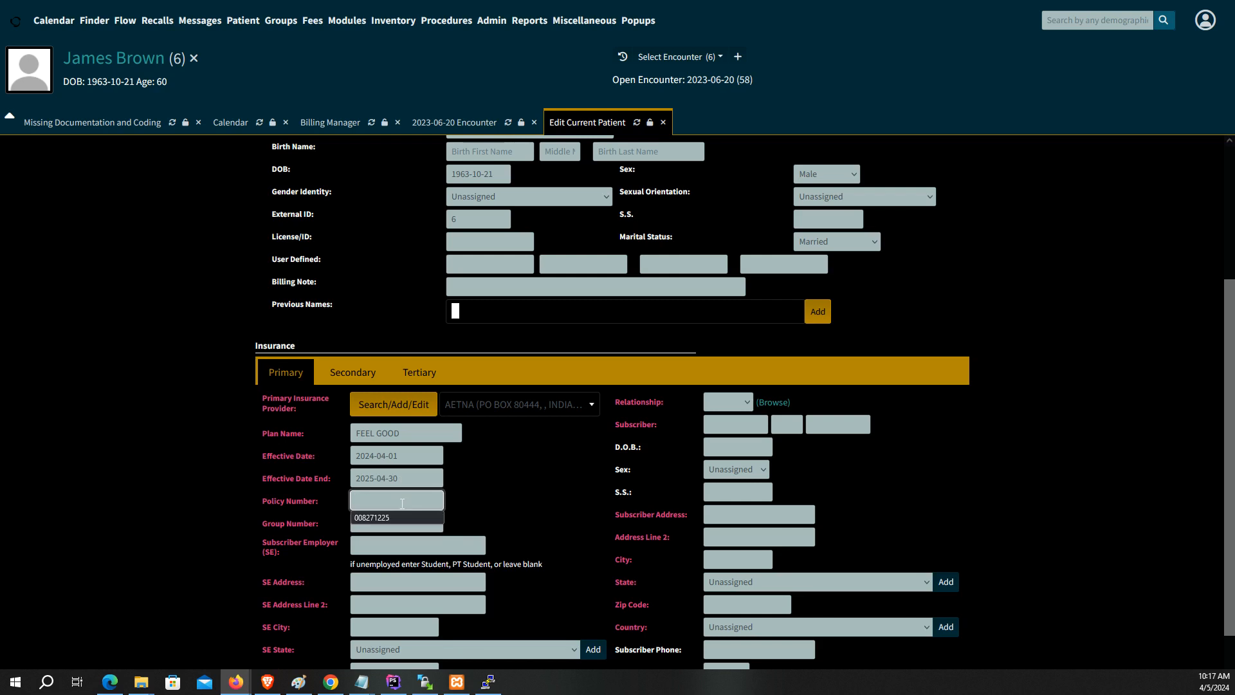
pyautogui.click(391, 526)
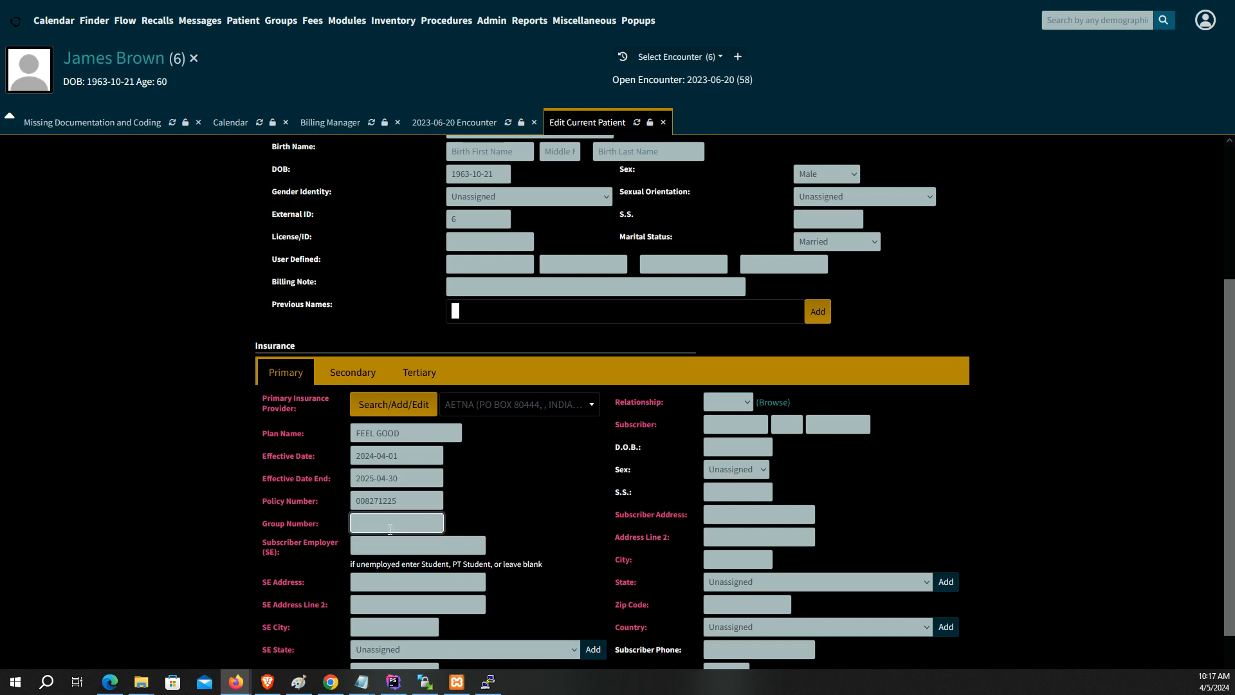
pyautogui.click(747, 401)
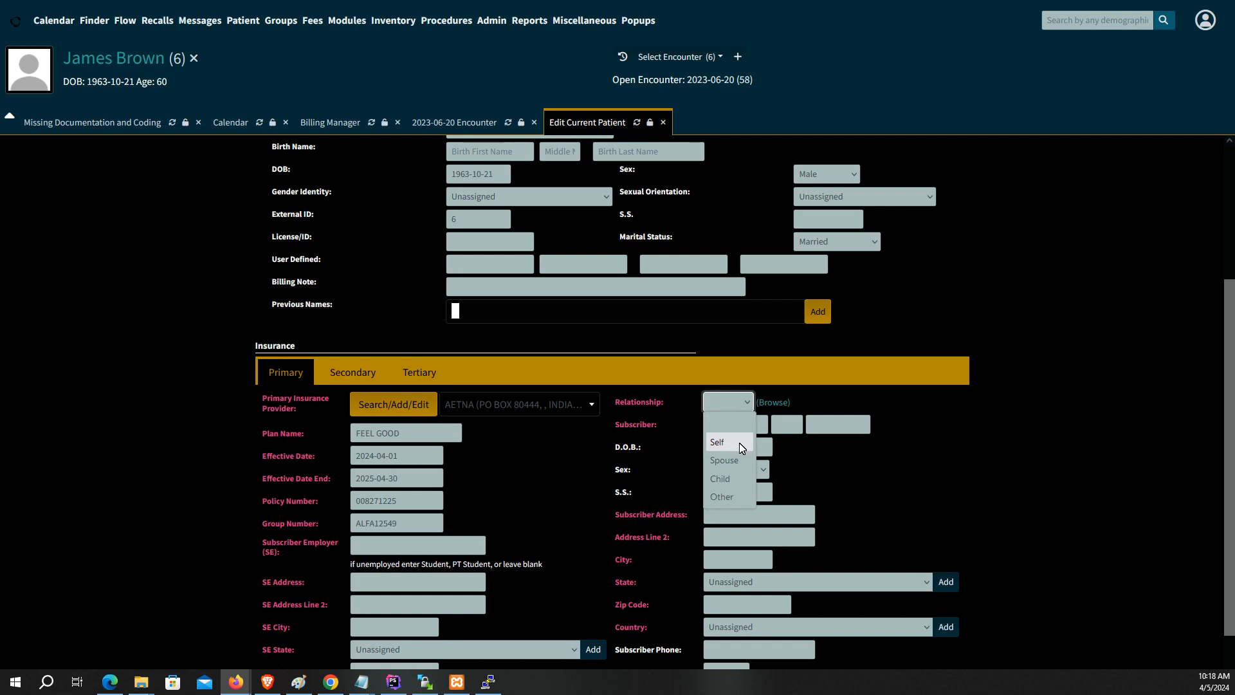
# Step: Set the subscriber relationship to Self with birth date 1963-10-21
pyautogui.click(742, 443)
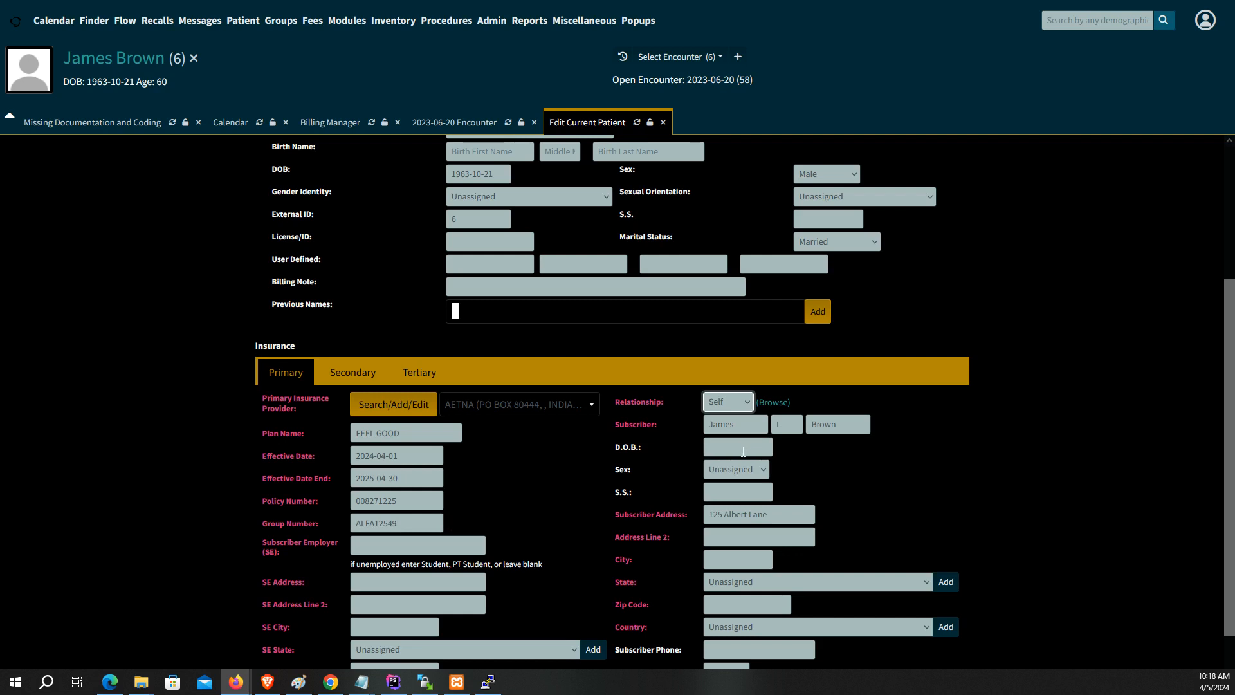
pyautogui.click(735, 449)
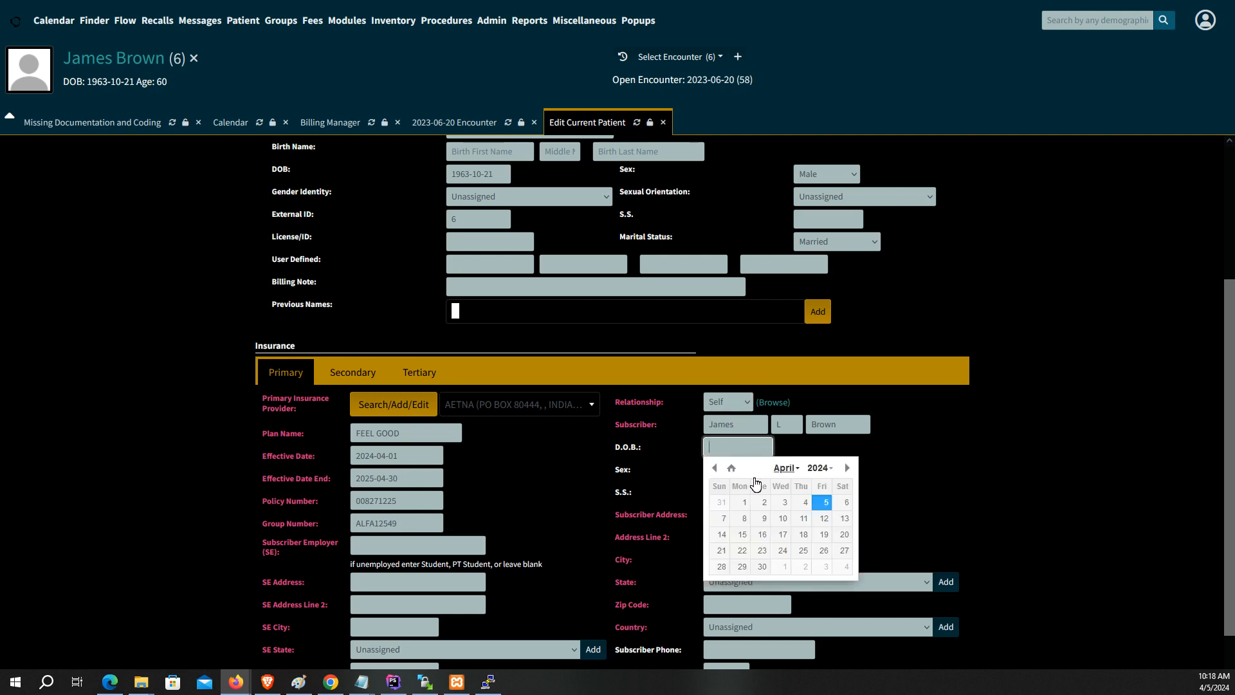
pyautogui.scroll(3, 675, 412)
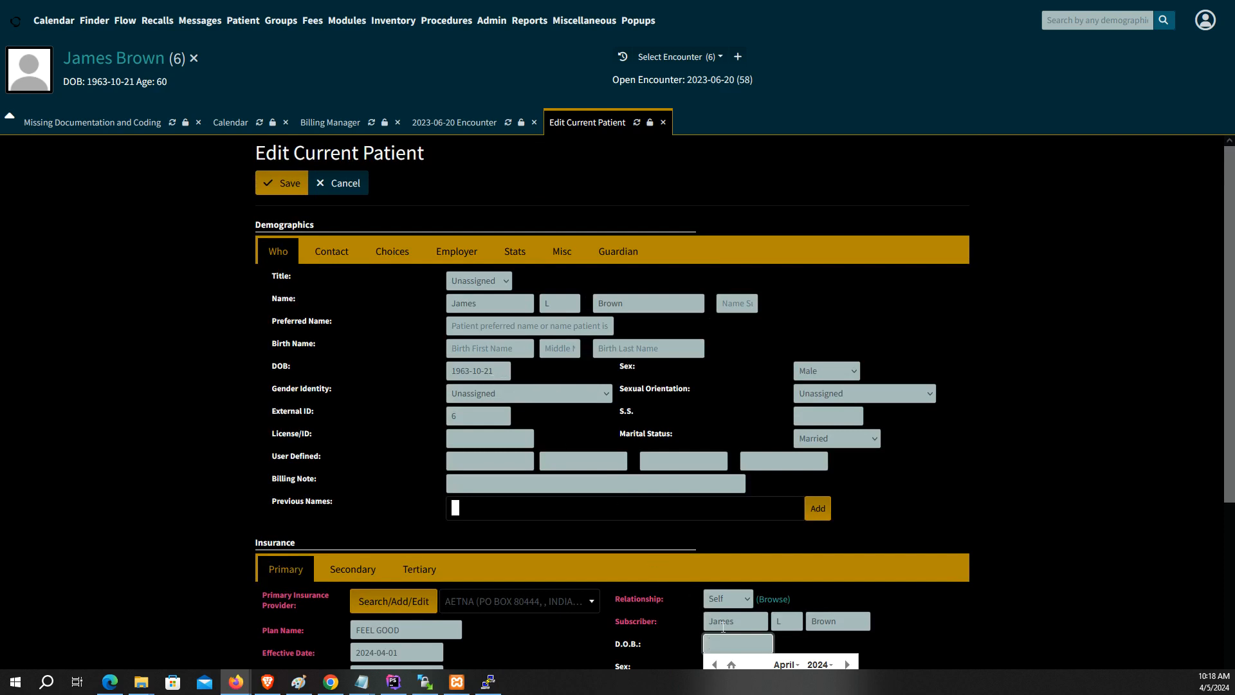
pyautogui.scroll(-2, 722, 627)
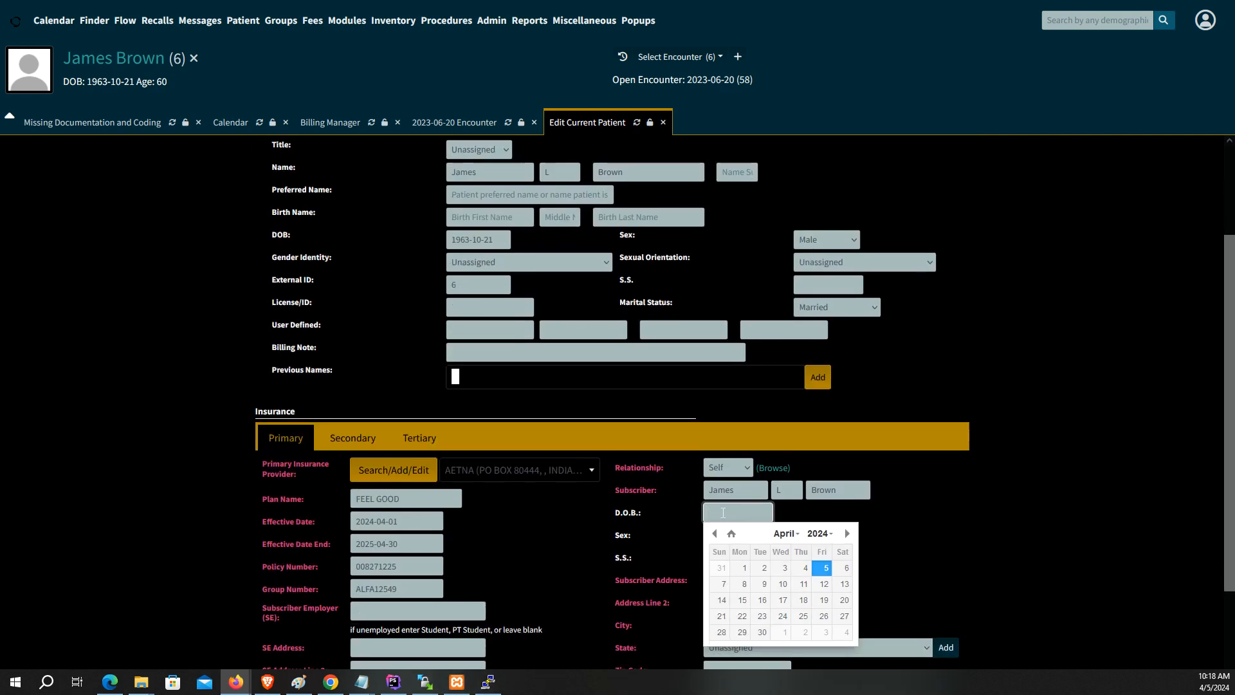
pyautogui.write('1963-10-21')
pyautogui.click(448, 242)
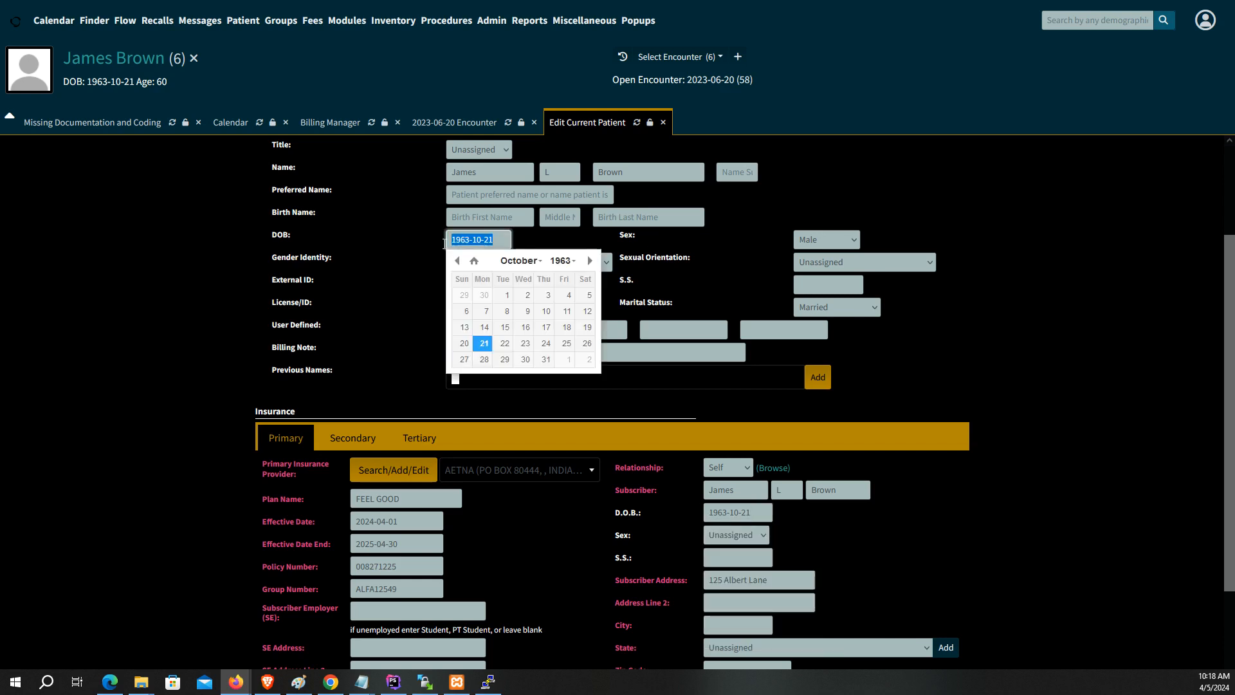
pyautogui.click(827, 537)
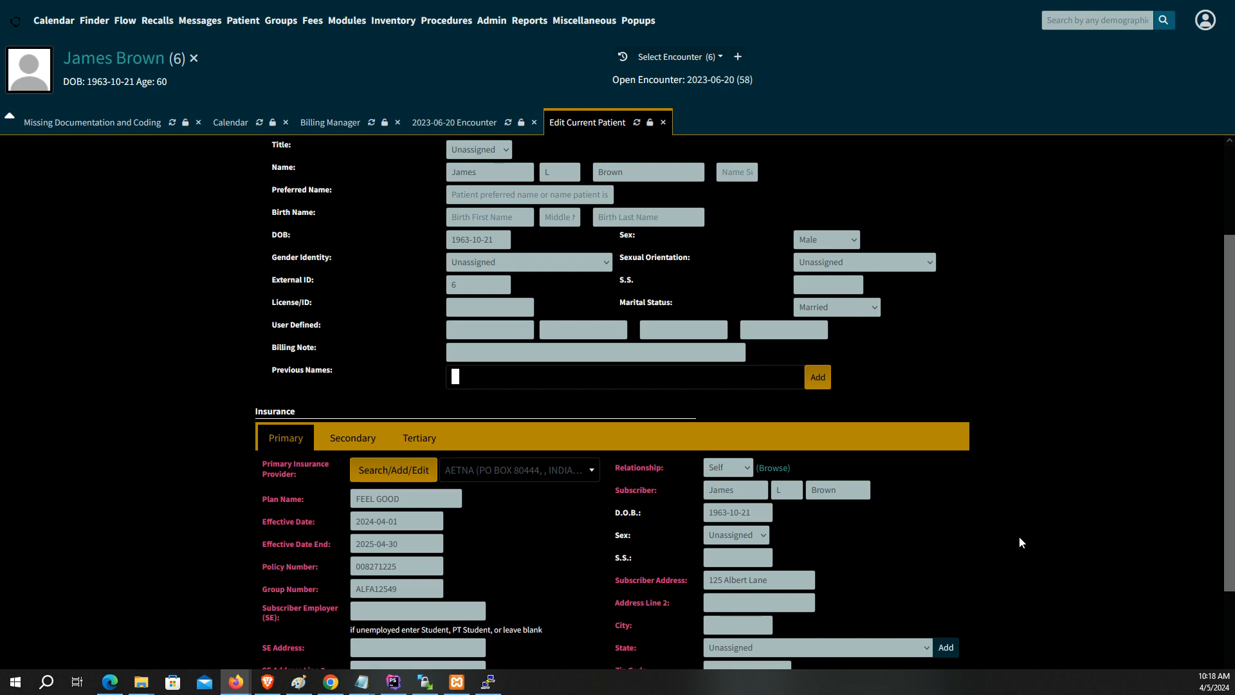
# Step: Save the patient record and go back to the Billing Manager
pyautogui.scroll(-2, 1003, 540)
pyautogui.scroll(4, 1000, 543)
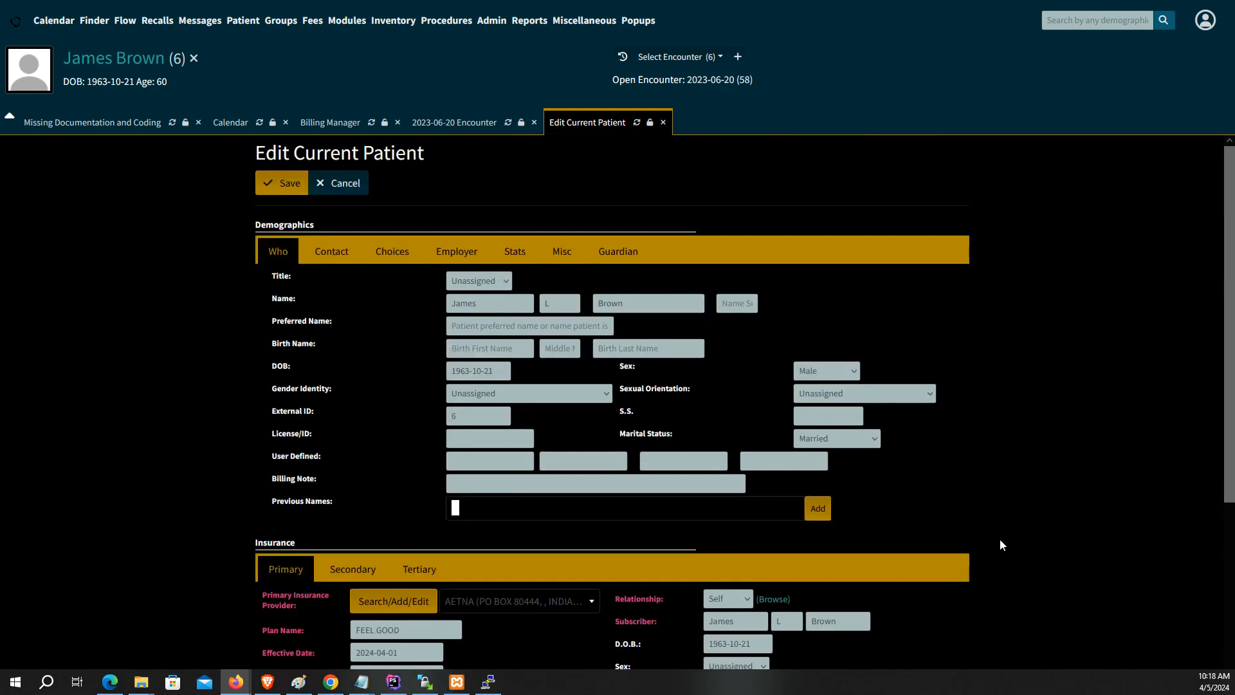
pyautogui.click(290, 186)
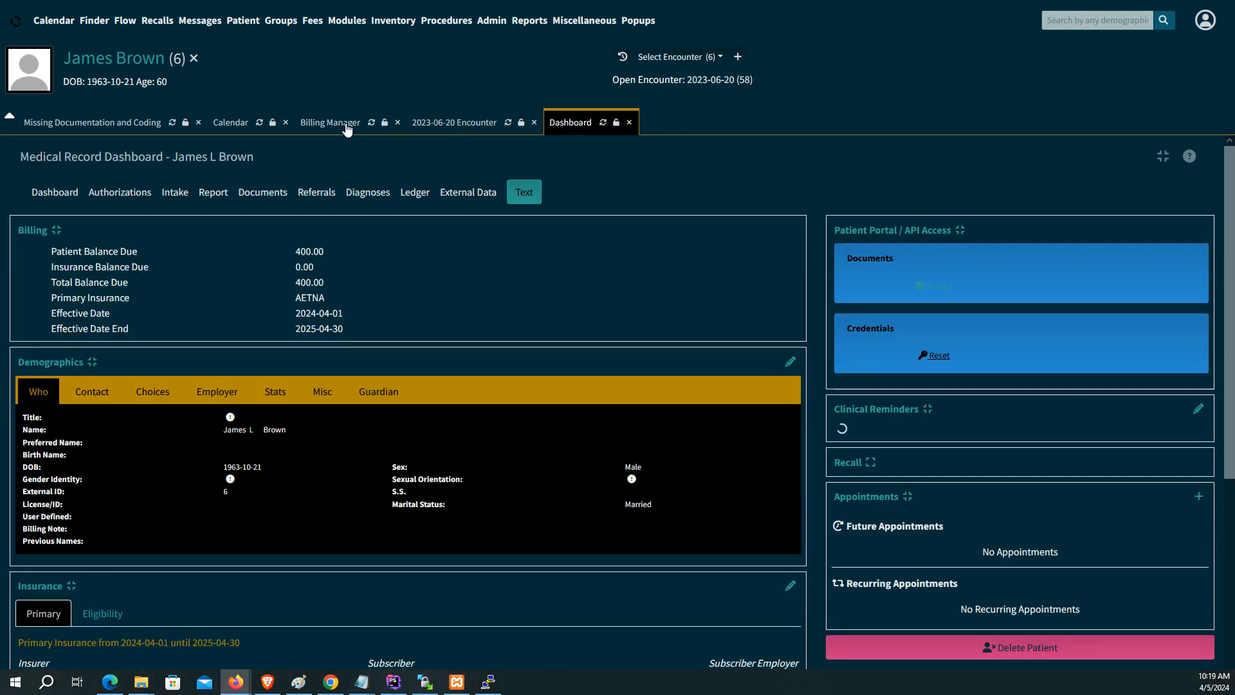
pyautogui.click(344, 123)
pyautogui.scroll(4, 686, 255)
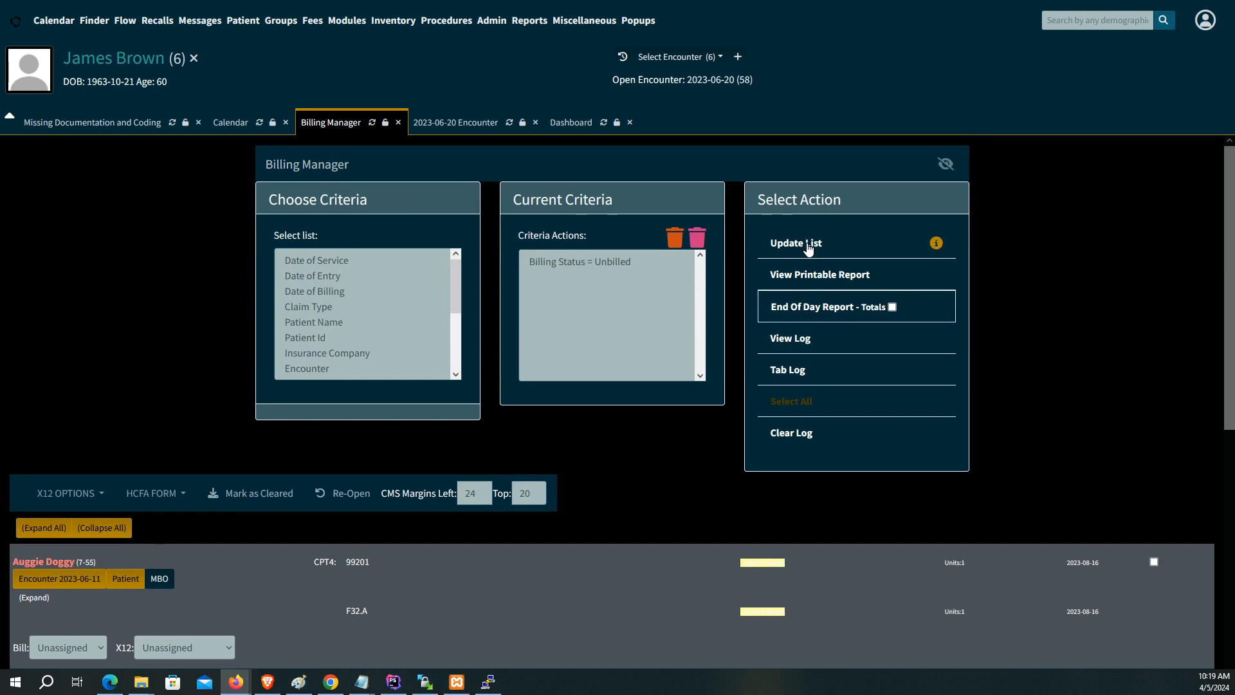
# Step: Check the 2023-06-20 encounter's bill-to payers, finding only Unassigned available
pyautogui.scroll(-1, 702, 382)
pyautogui.scroll(-4, 703, 386)
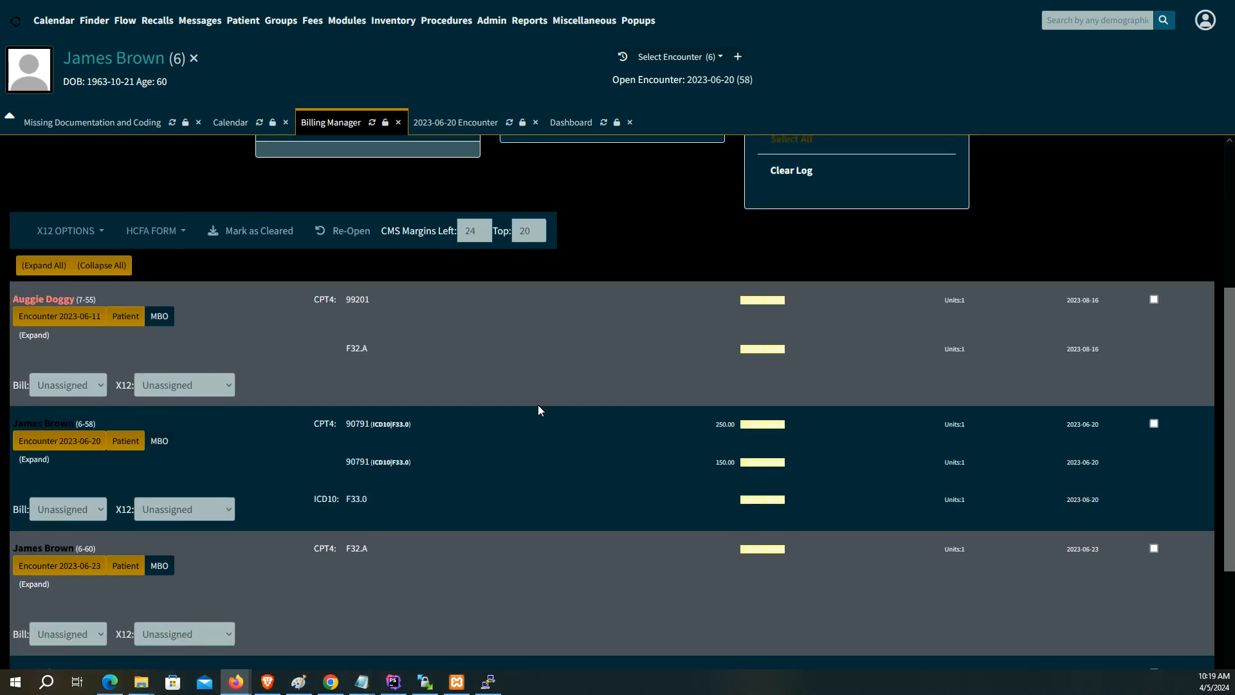
pyautogui.click(97, 509)
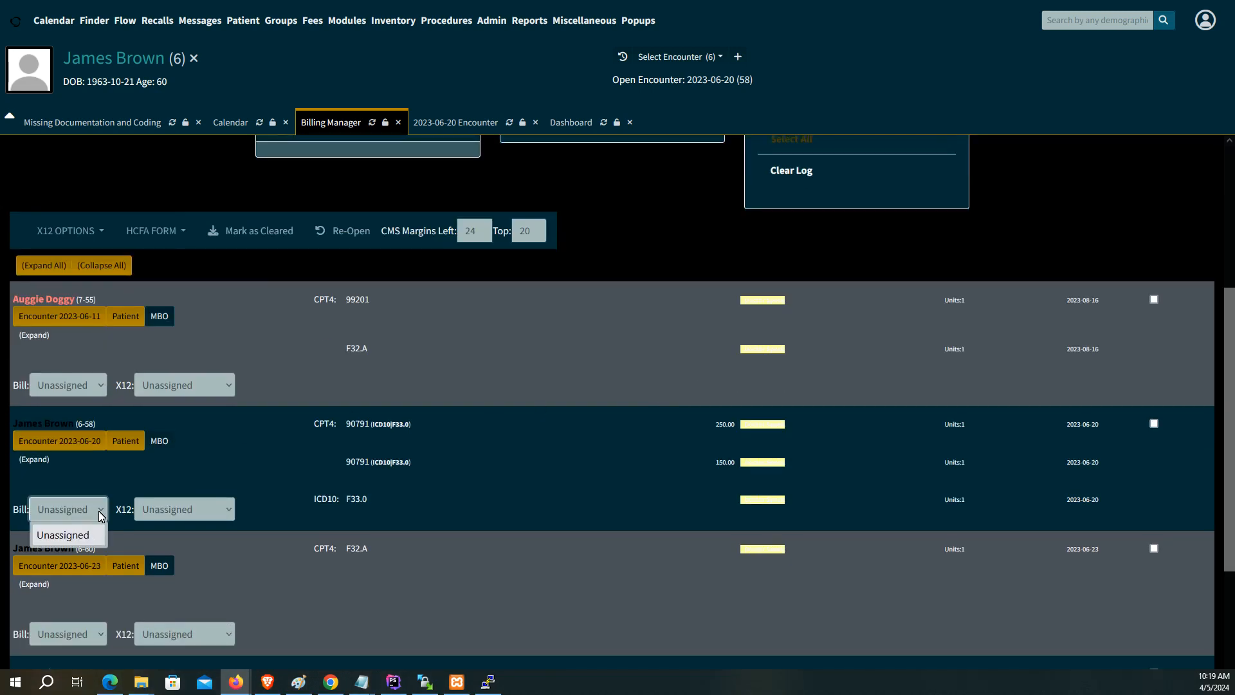
pyautogui.click(96, 533)
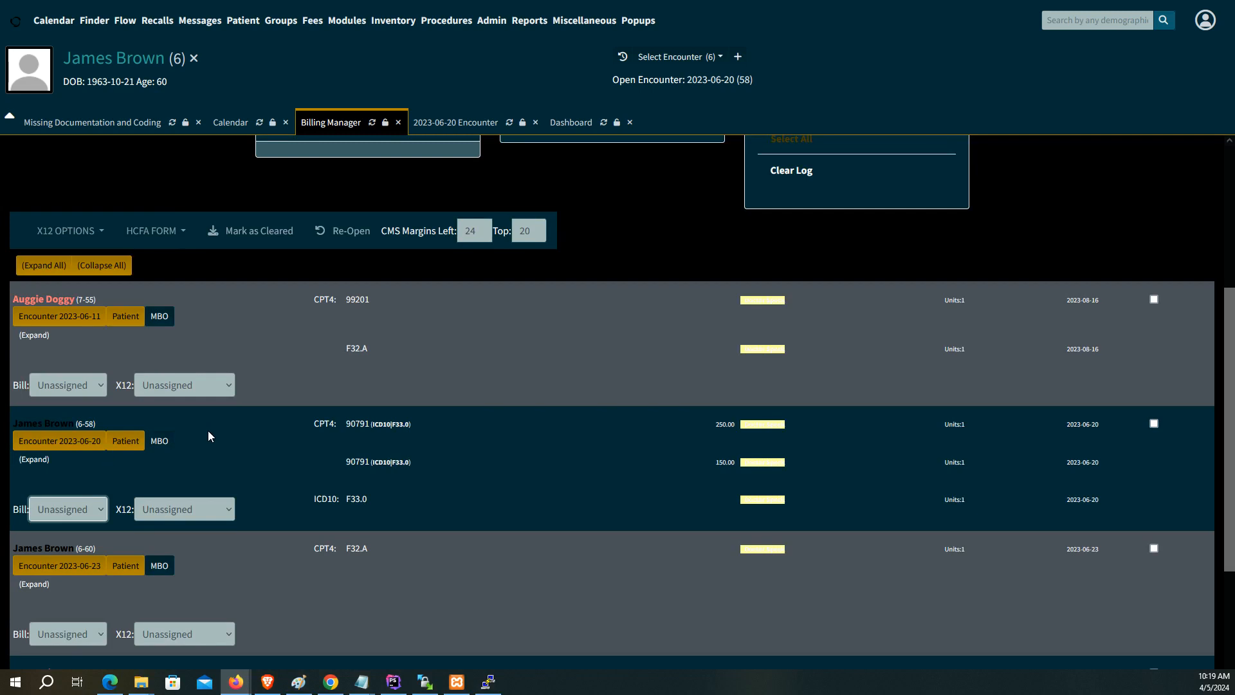
pyautogui.scroll(4, 516, 257)
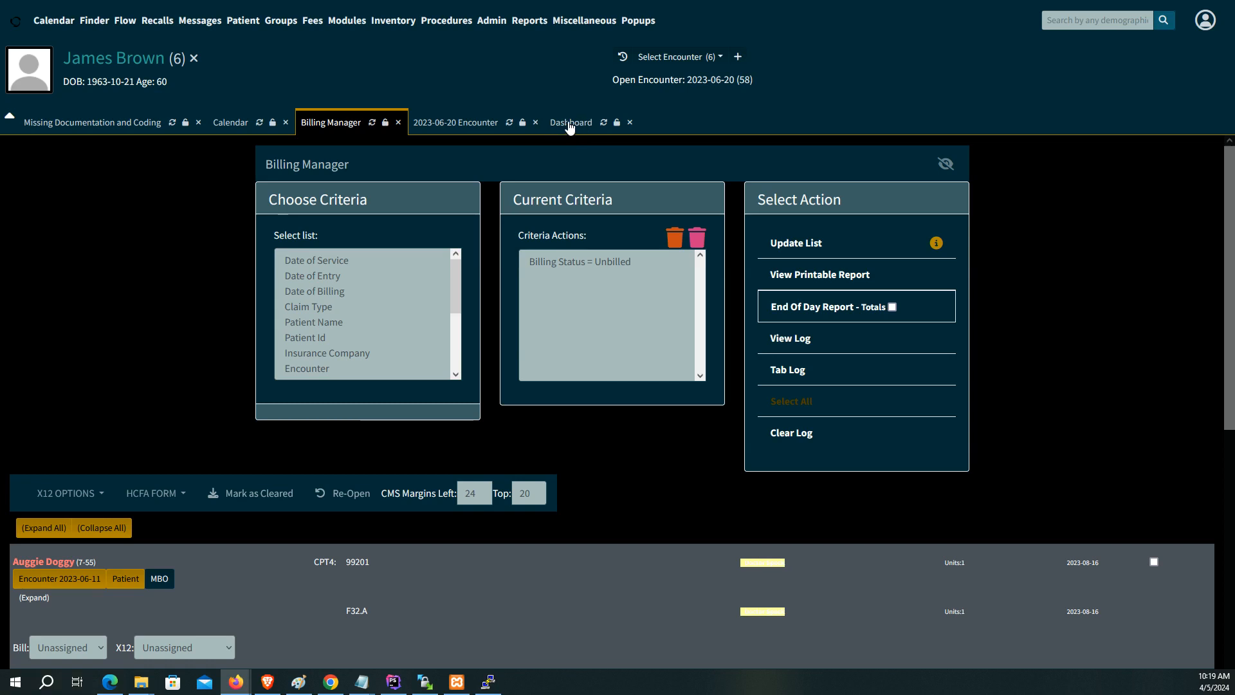
# Step: Review the patient's dashboard and the 2023-06-20 encounter's fee sheet
pyautogui.click(569, 125)
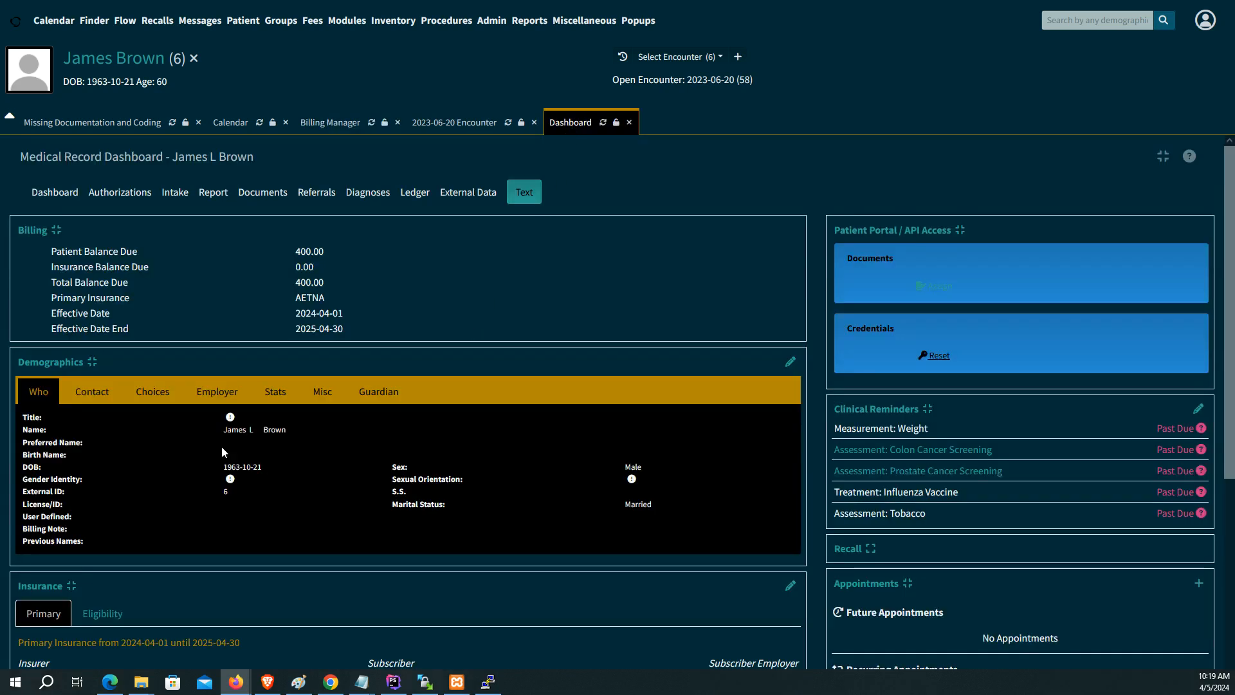
pyautogui.scroll(-3, 126, 411)
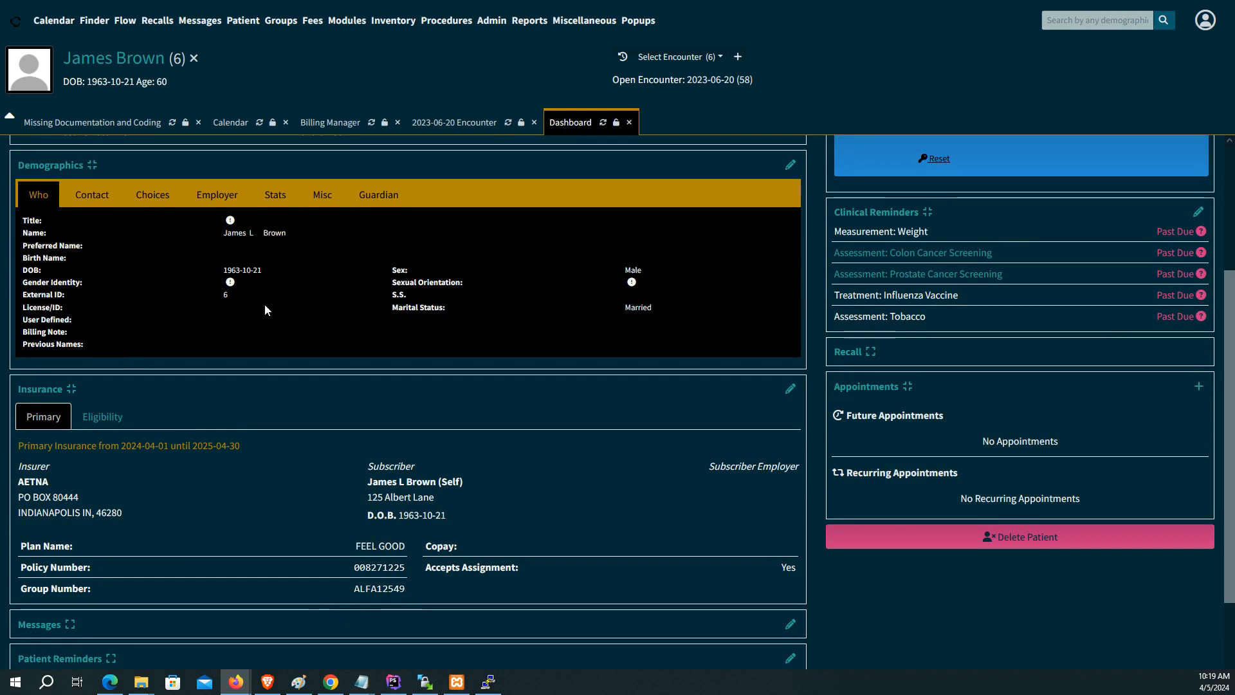
pyautogui.scroll(3, 270, 299)
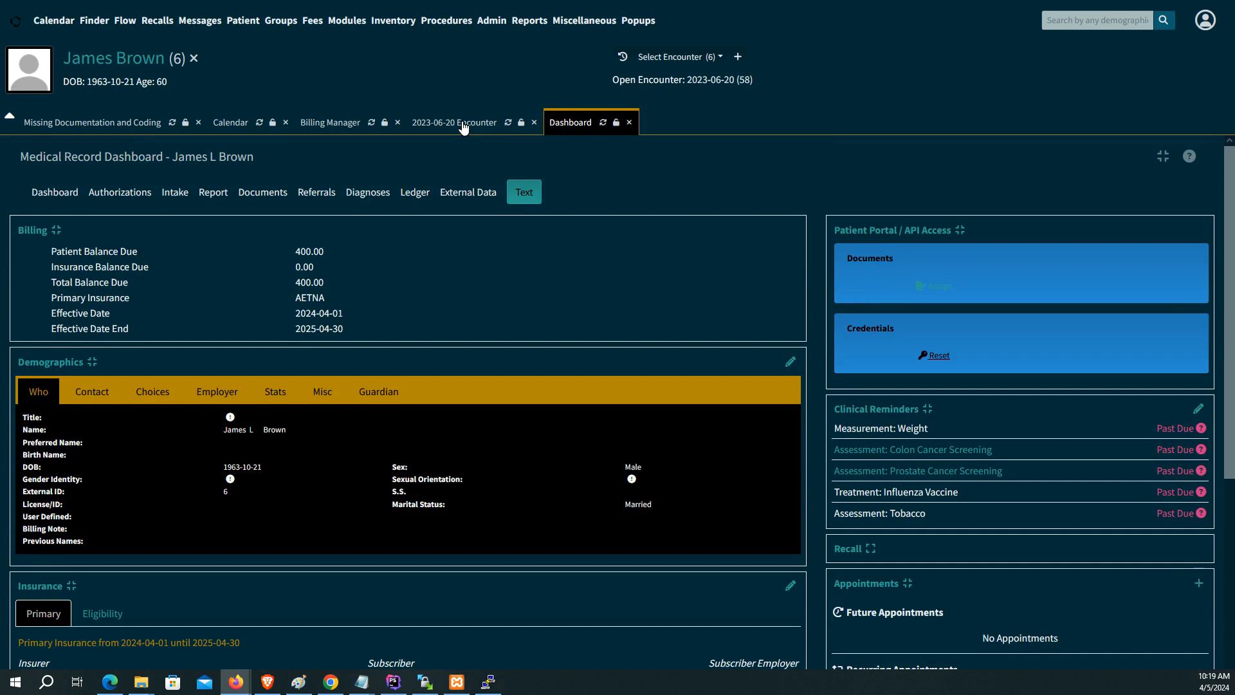
pyautogui.click(463, 124)
pyautogui.click(377, 174)
pyautogui.click(388, 204)
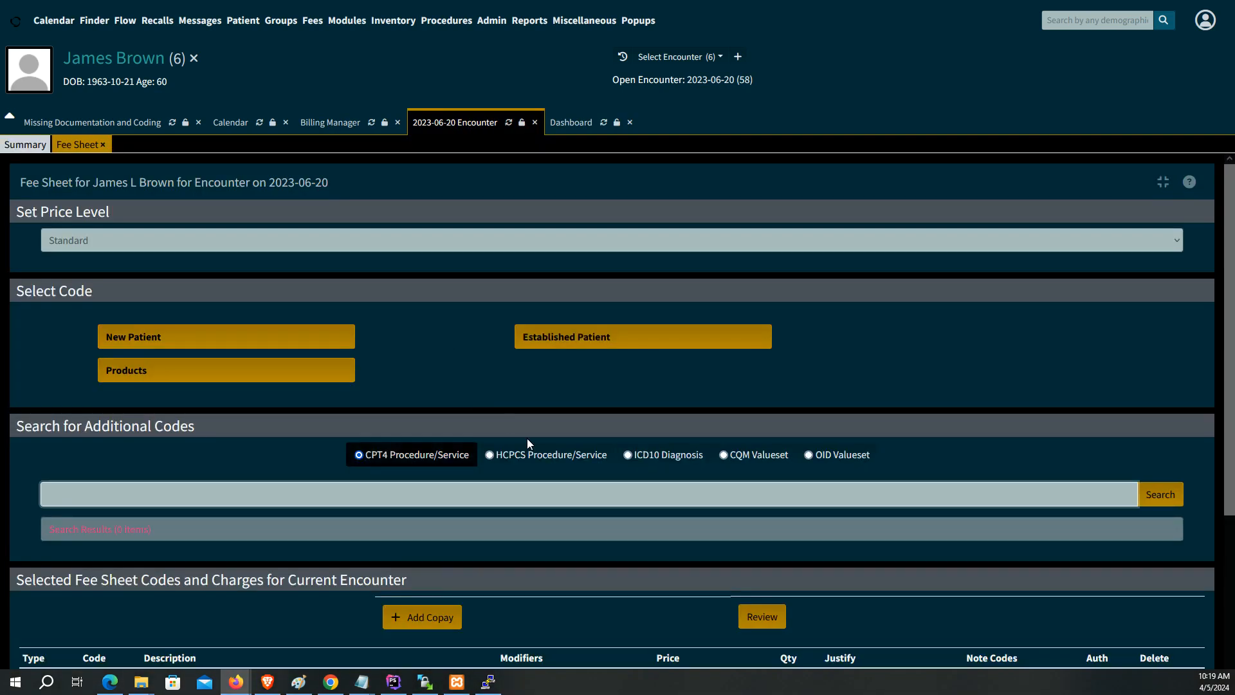
pyautogui.scroll(-3, 540, 443)
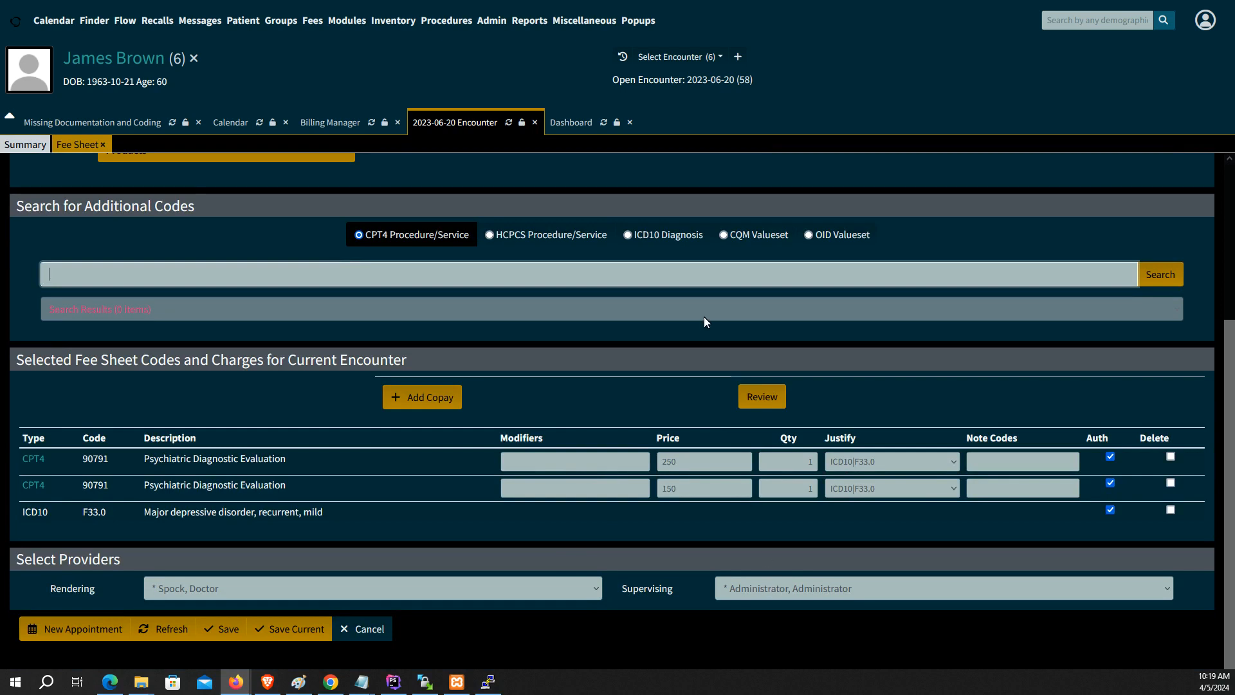
# Step: Reload the Billing Manager, drop the Date of Service = Today criterion, and list all unbilled encounters
pyautogui.click(351, 125)
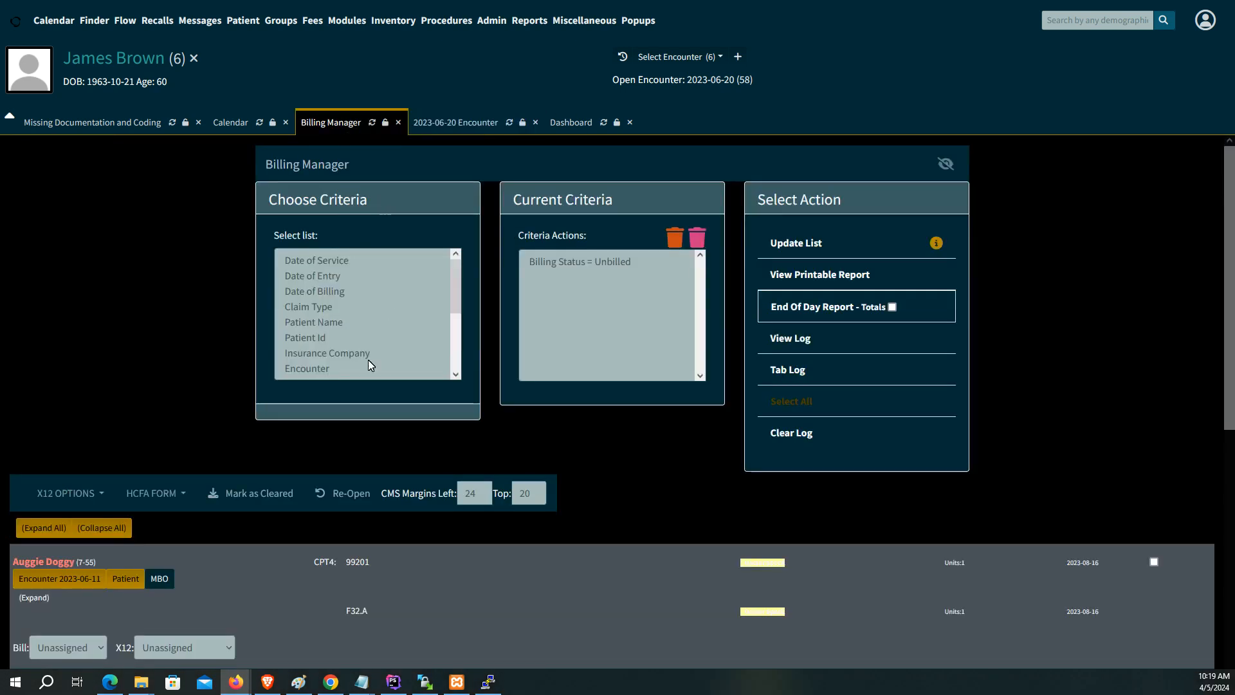
pyautogui.scroll(-4, 211, 540)
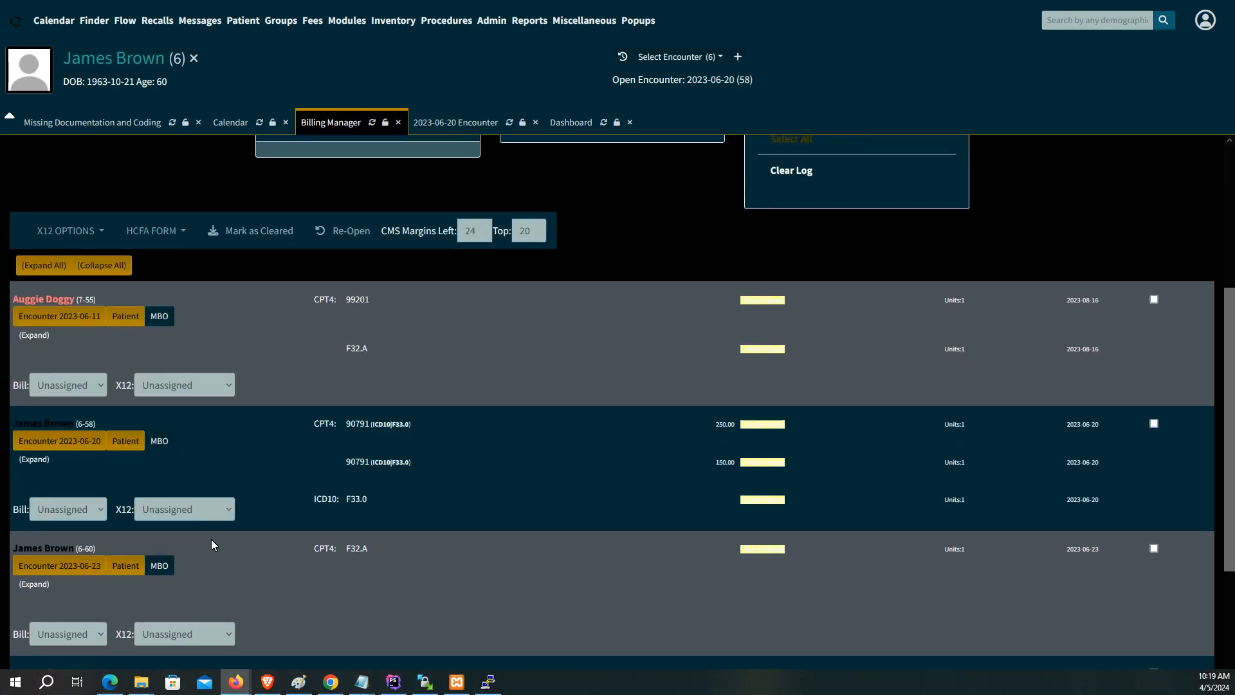
pyautogui.scroll(4, 214, 541)
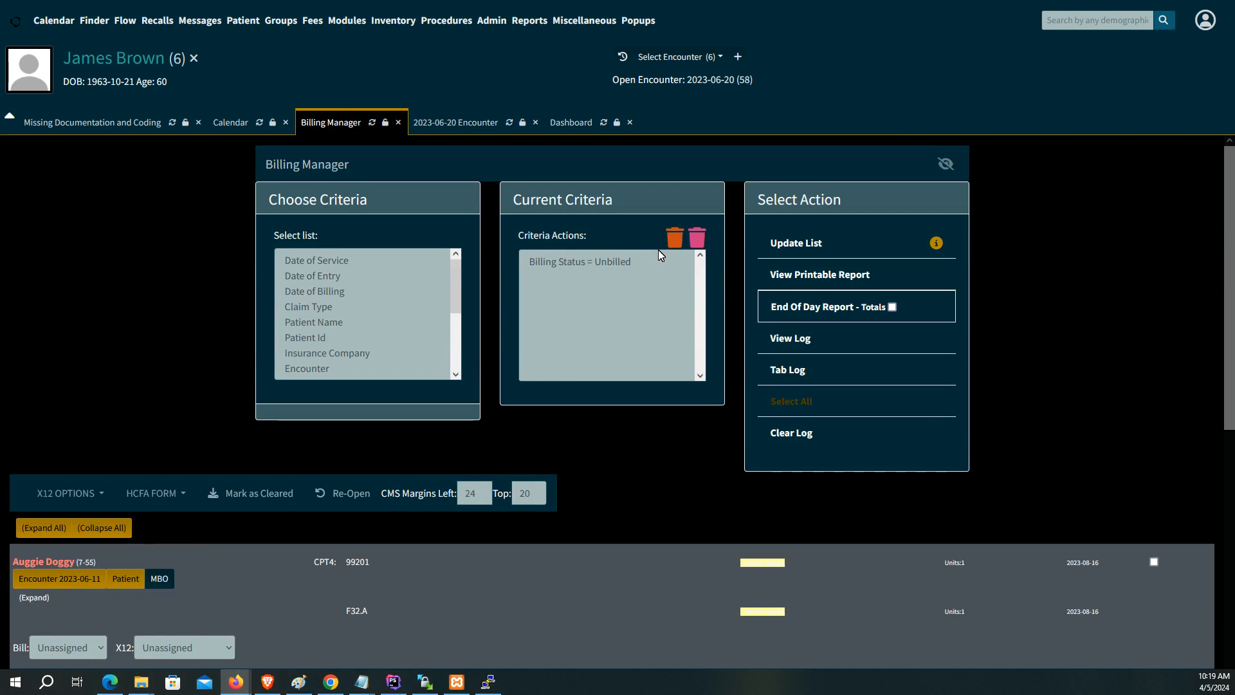
pyautogui.click(373, 124)
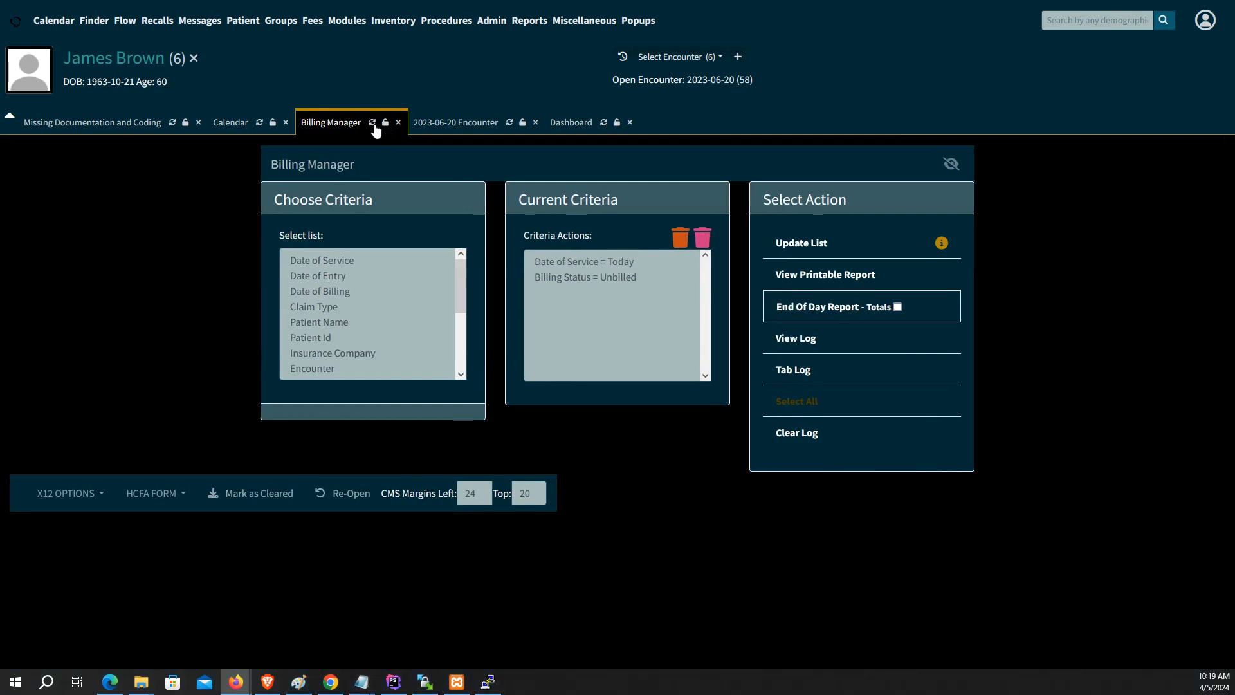
pyautogui.click(584, 263)
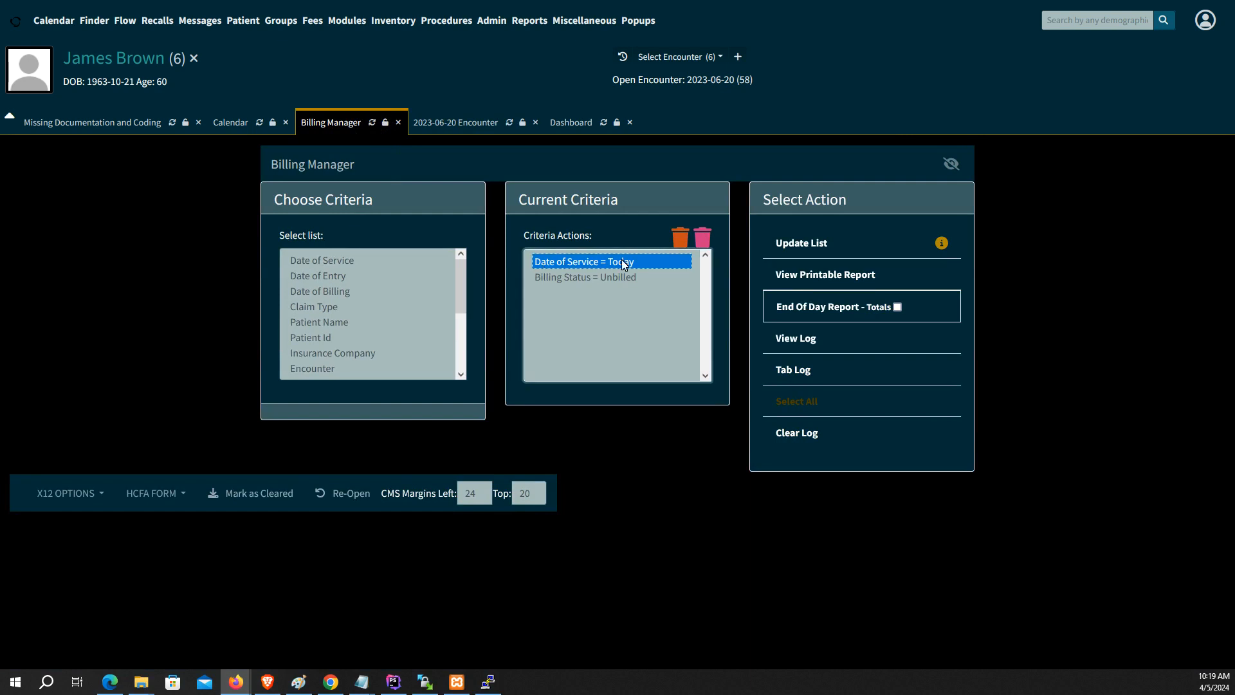
pyautogui.click(674, 239)
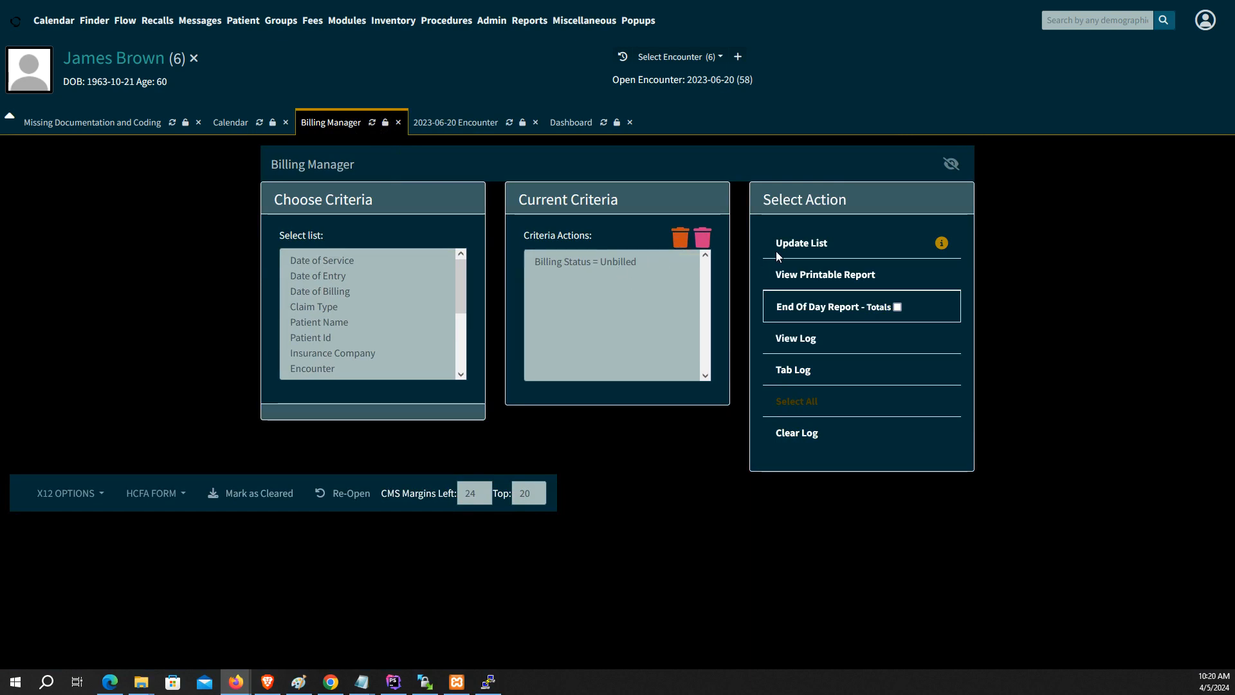
pyautogui.click(807, 244)
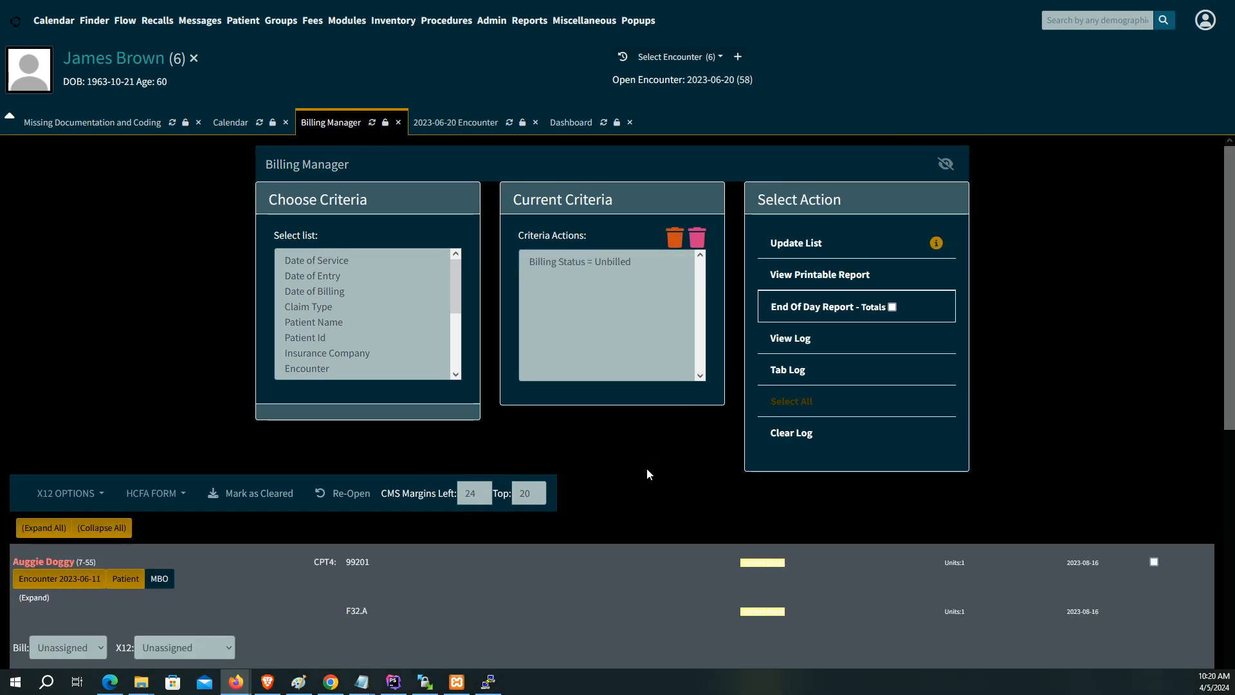
# Step: Choose ClaimRv Connect as X12 partner on the 2023-06-20 encounter row, checking payer options
pyautogui.scroll(-3, 646, 474)
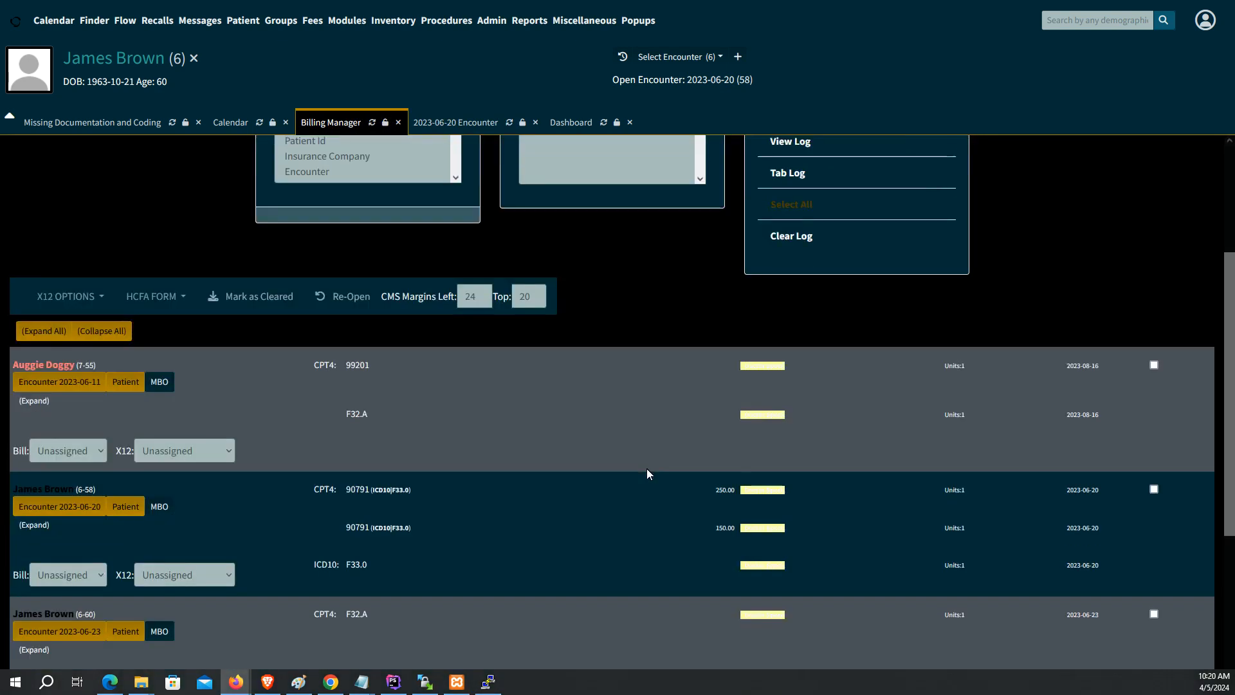
pyautogui.click(103, 576)
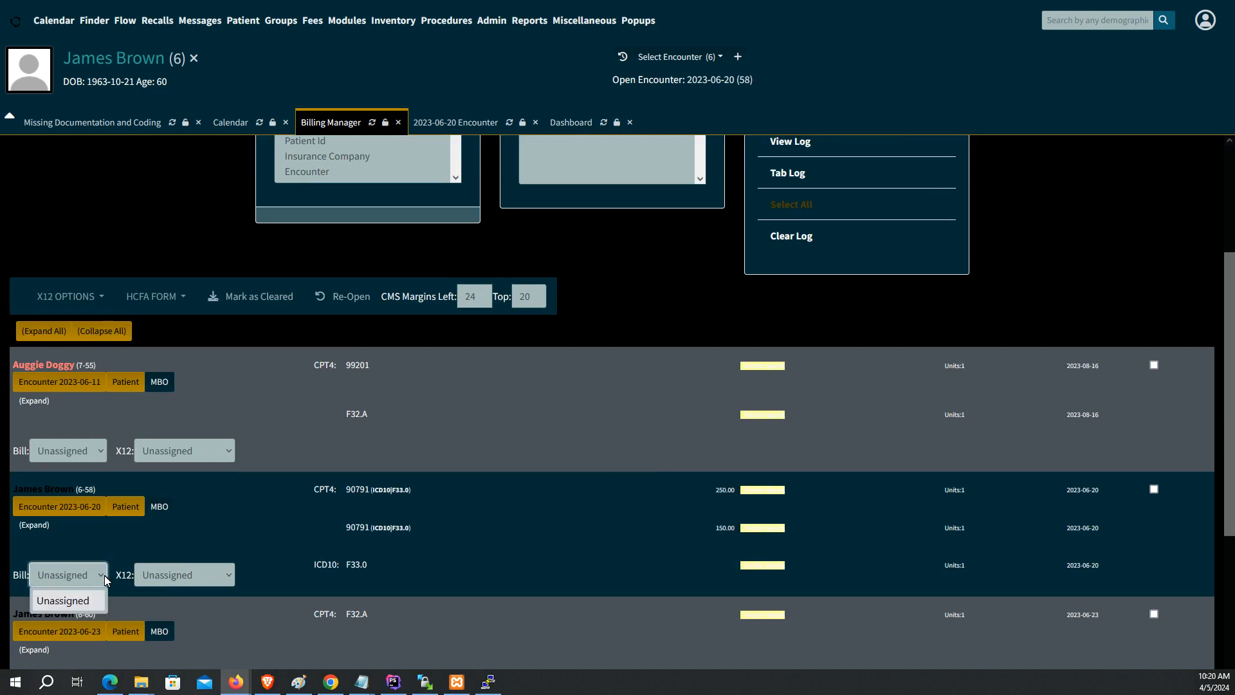
pyautogui.click(156, 574)
pyautogui.click(165, 596)
pyautogui.click(175, 630)
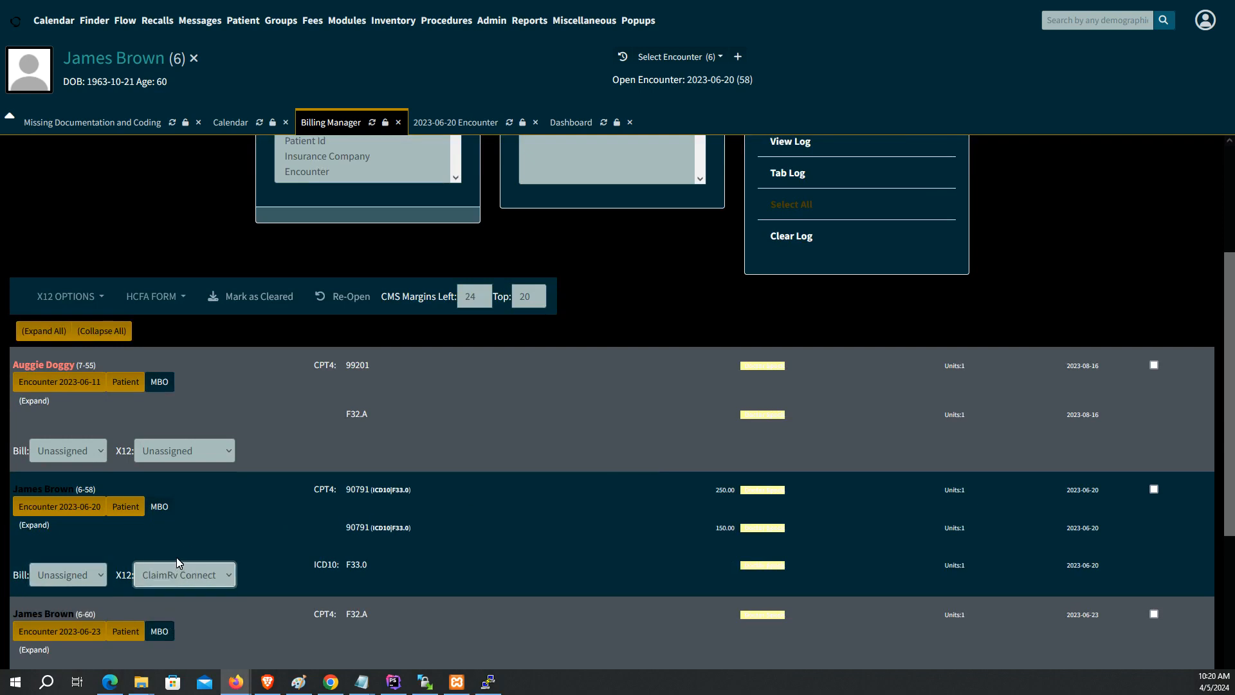
pyautogui.scroll(-2, 226, 553)
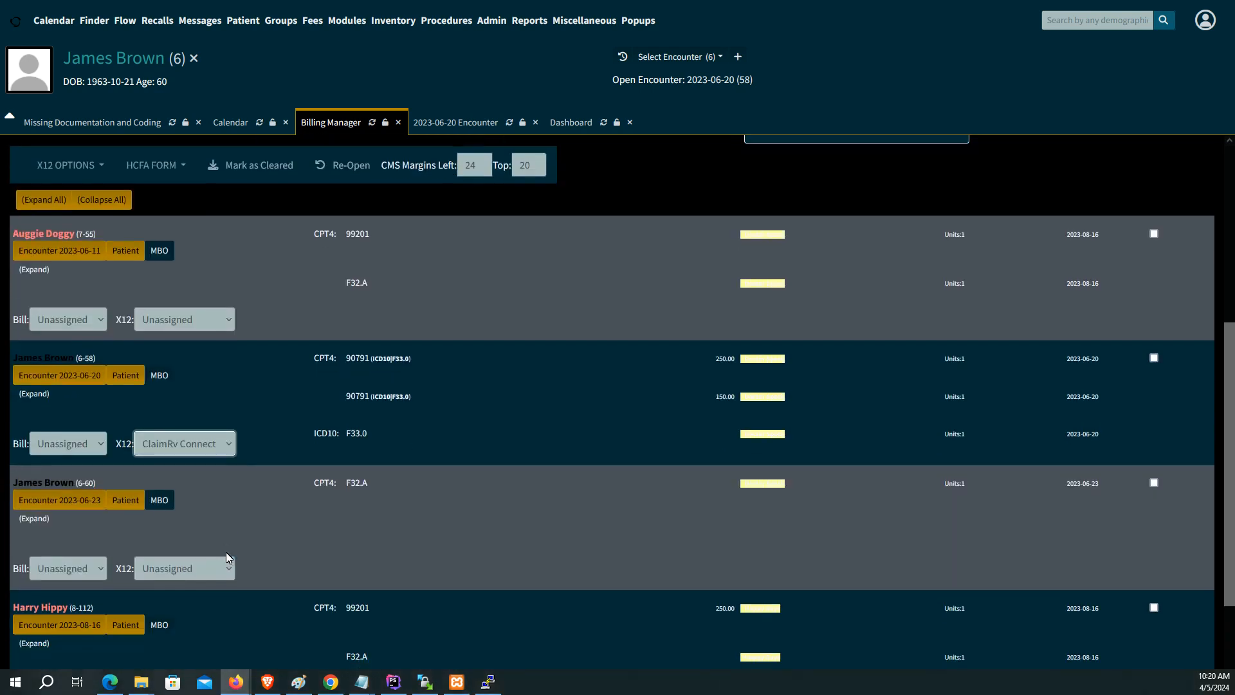
pyautogui.click(96, 572)
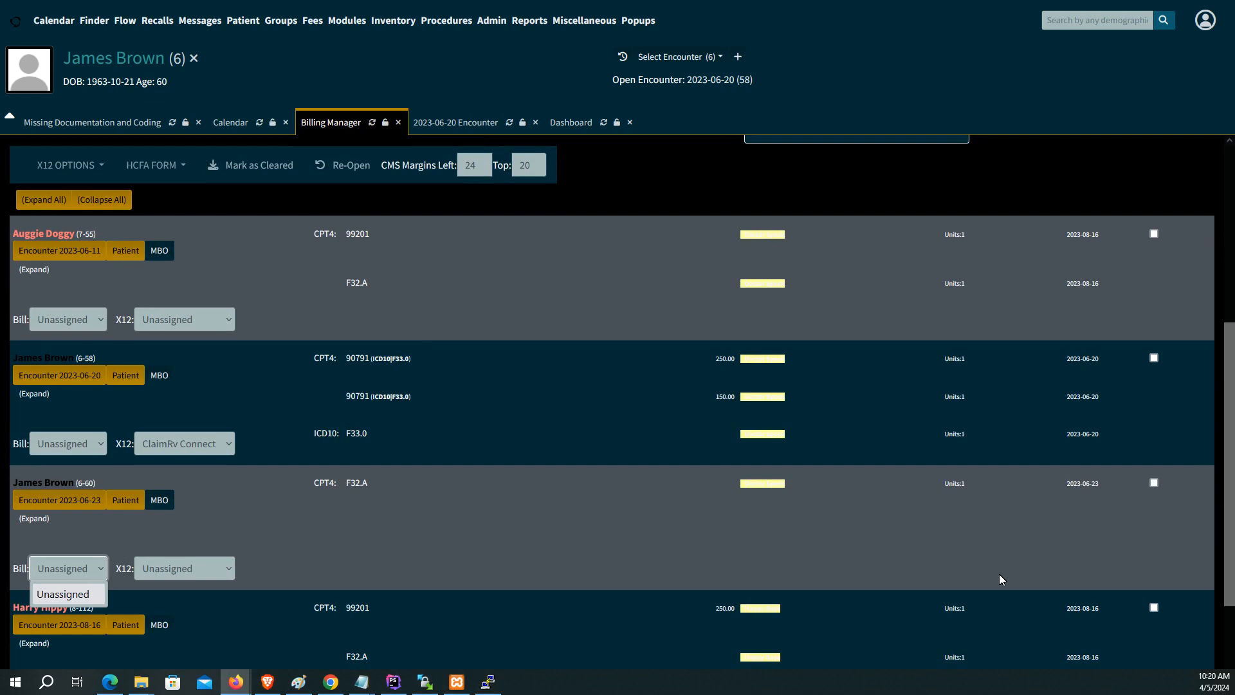
pyautogui.click(1198, 649)
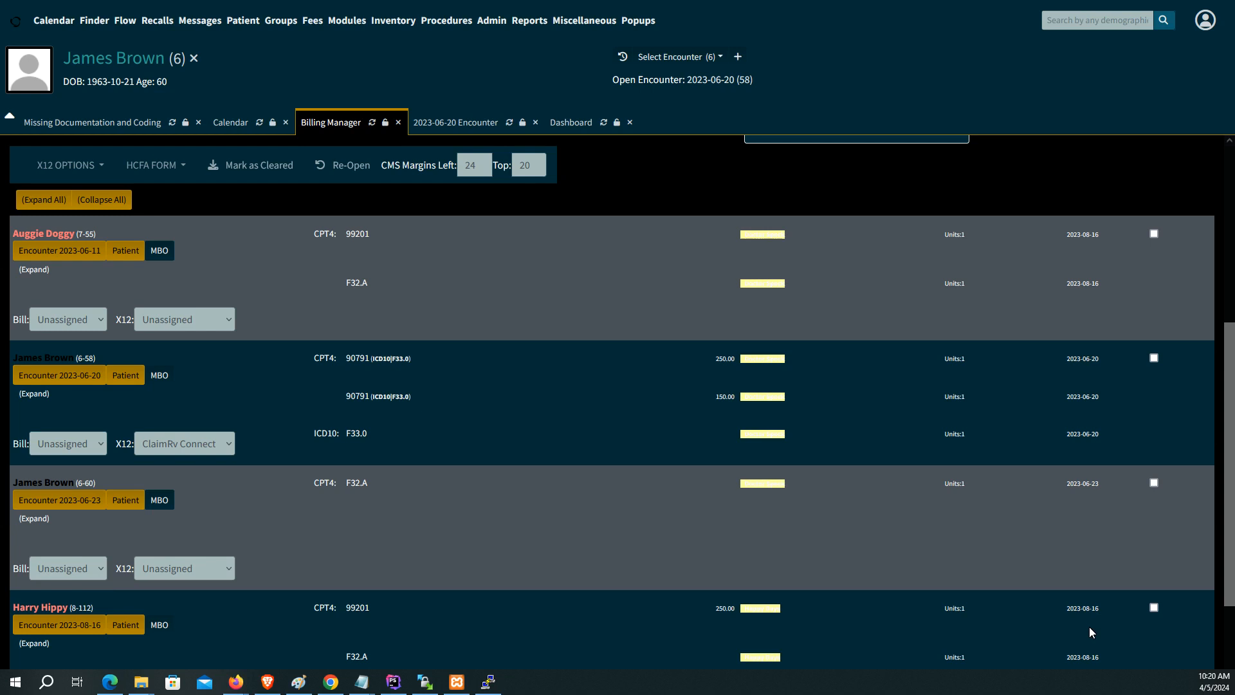
pyautogui.doubleClick(1075, 360)
# Step: Change the primary AETNA effective date to 2023-04-01, save, and return to the Billing Manager
pyautogui.click(578, 129)
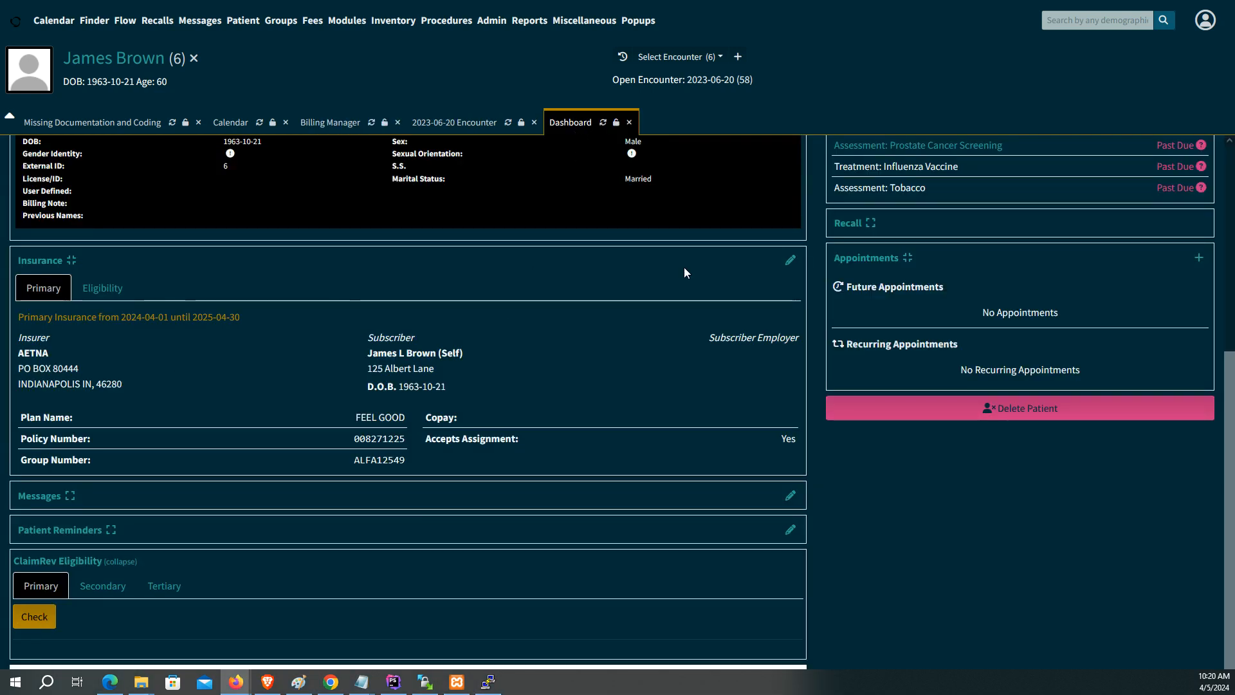
pyautogui.click(790, 260)
pyautogui.scroll(-5, 566, 463)
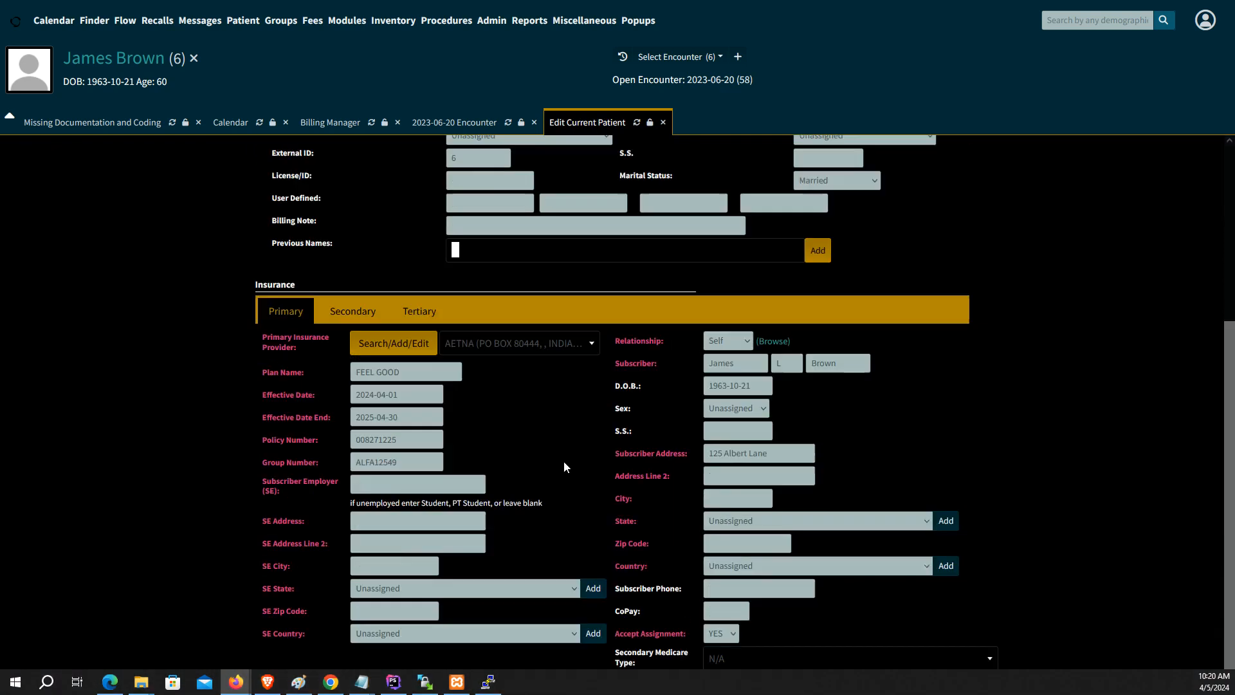
pyautogui.click(380, 388)
pyautogui.press('BackSpace')
pyautogui.write('3')
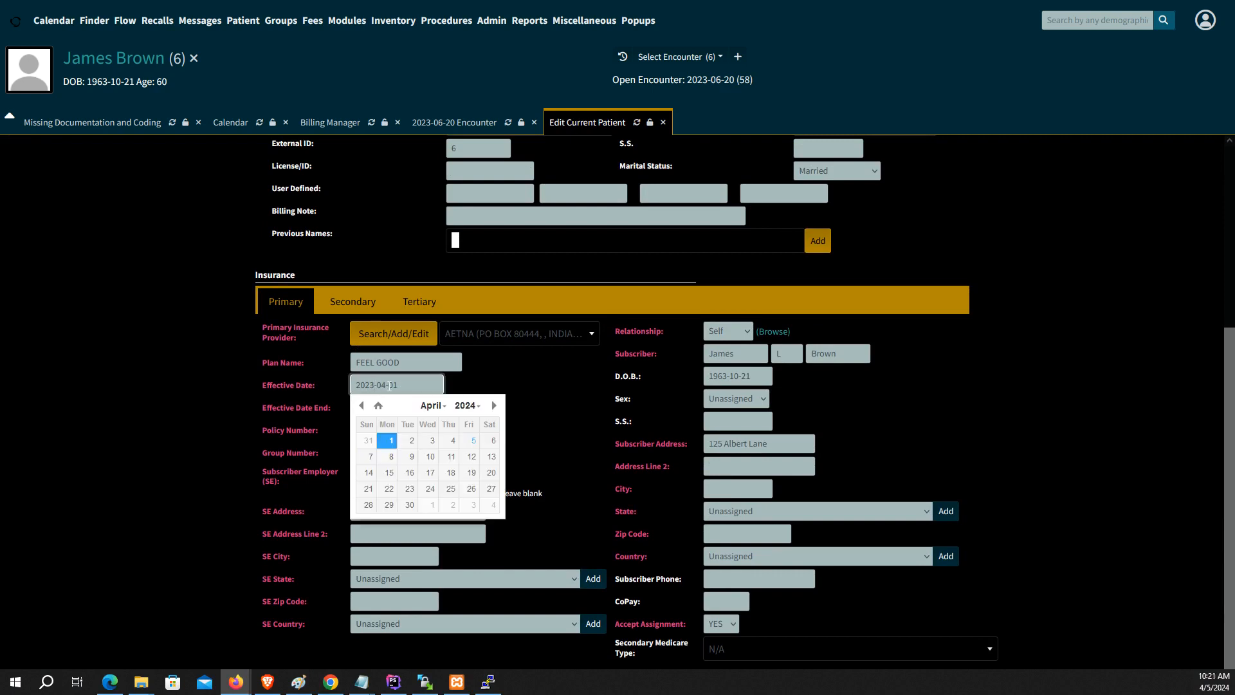
pyautogui.click(404, 393)
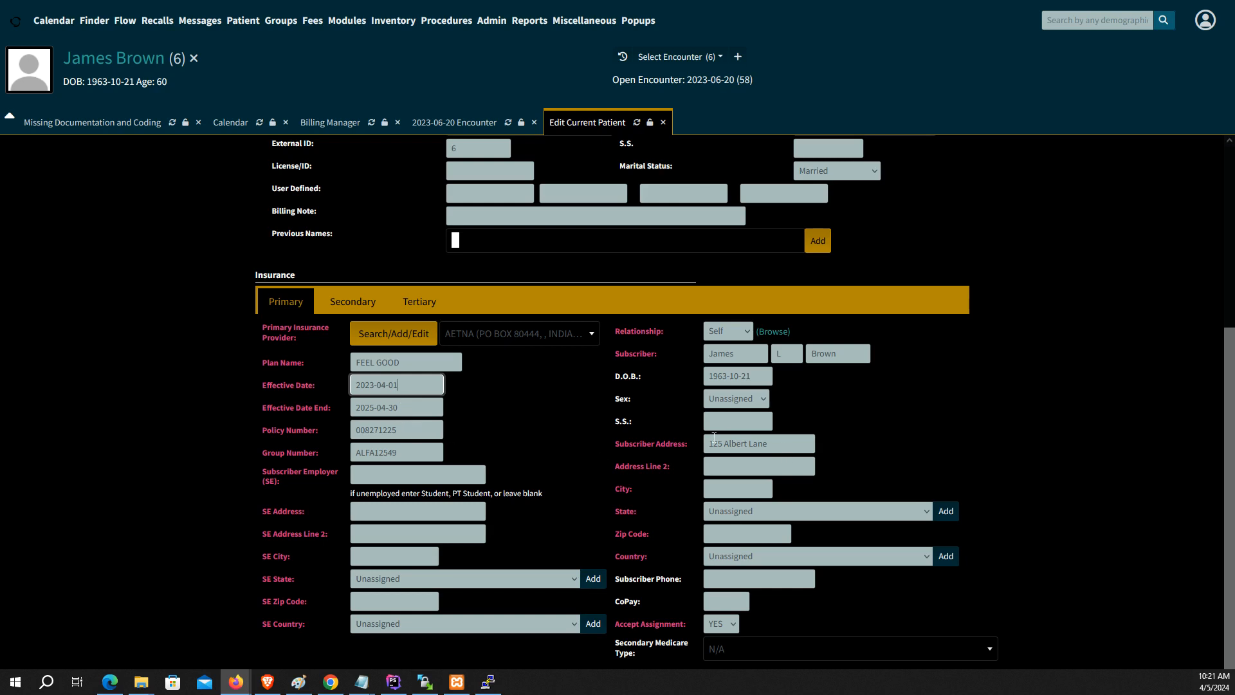
pyautogui.scroll(4, 681, 433)
pyautogui.click(288, 190)
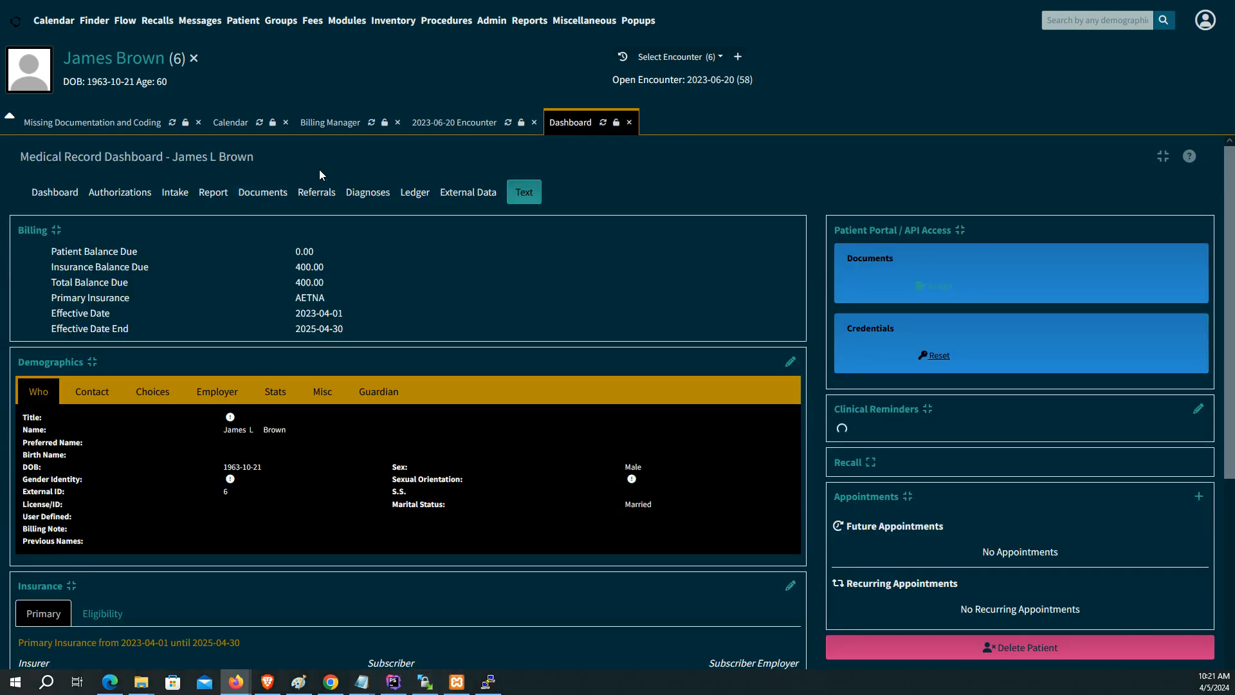
pyautogui.click(346, 130)
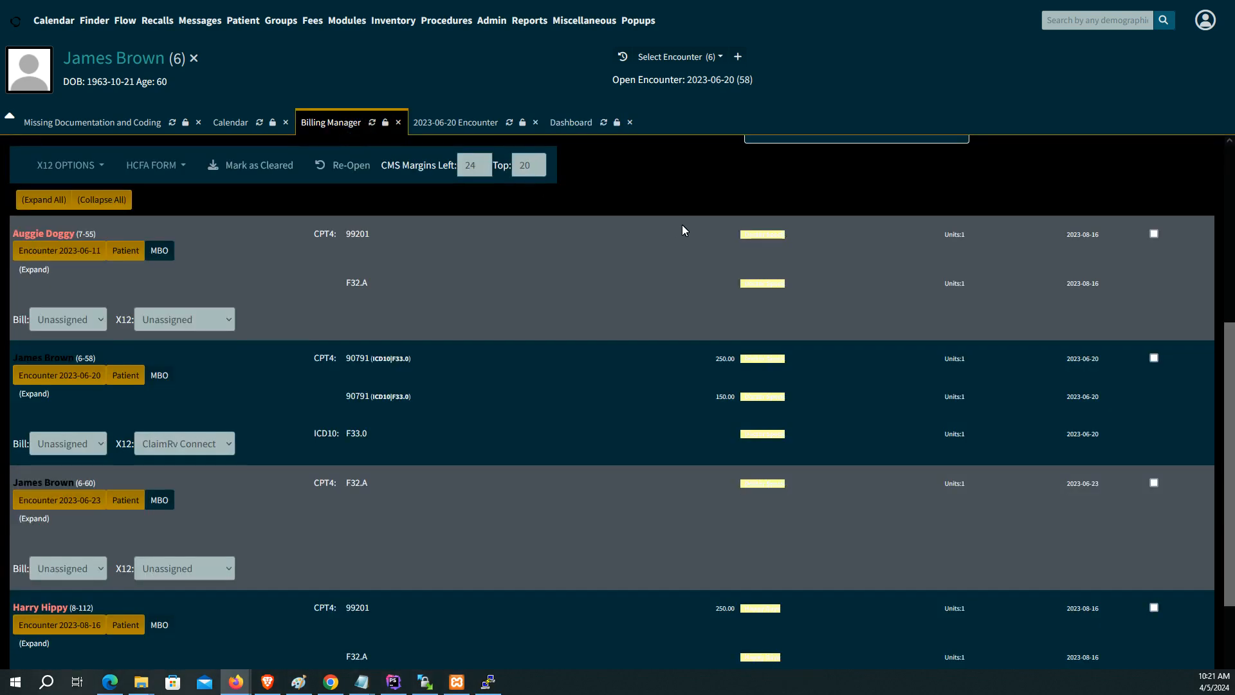
# Step: Set the 2023-06-20 encounter's X12 partner to ClaimRv Connect and tick it for processing
pyautogui.scroll(4, 689, 218)
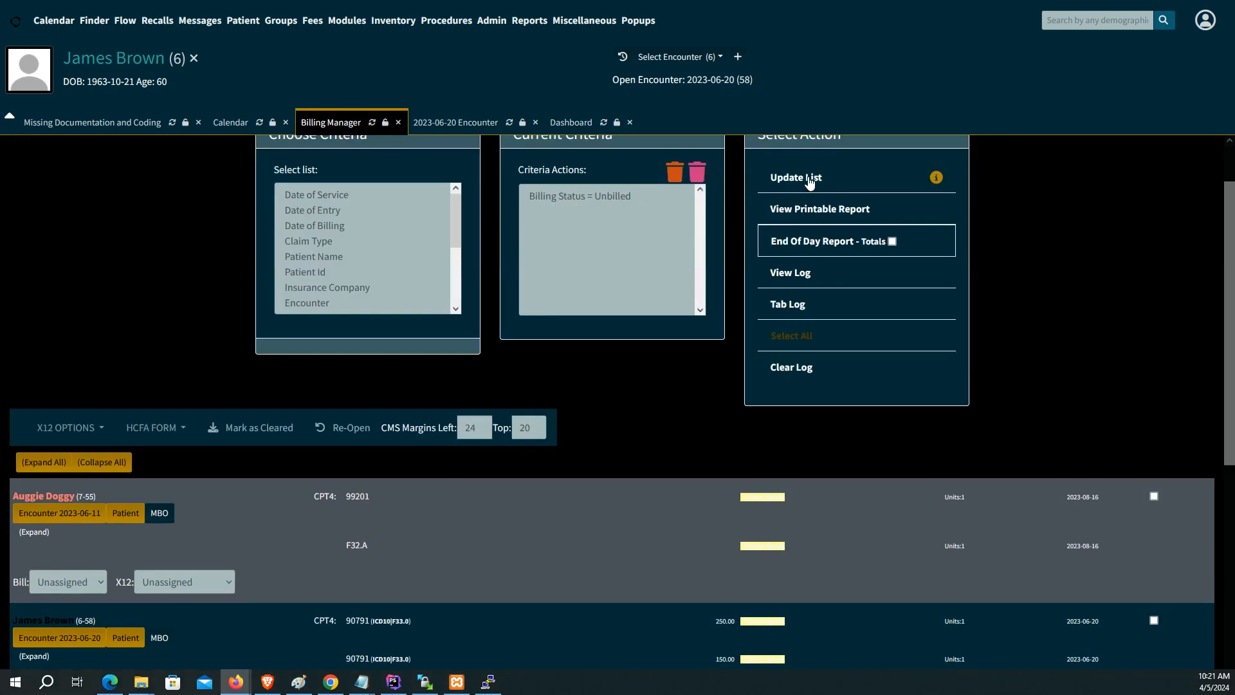
pyautogui.scroll(1, 809, 184)
pyautogui.scroll(-4, 531, 476)
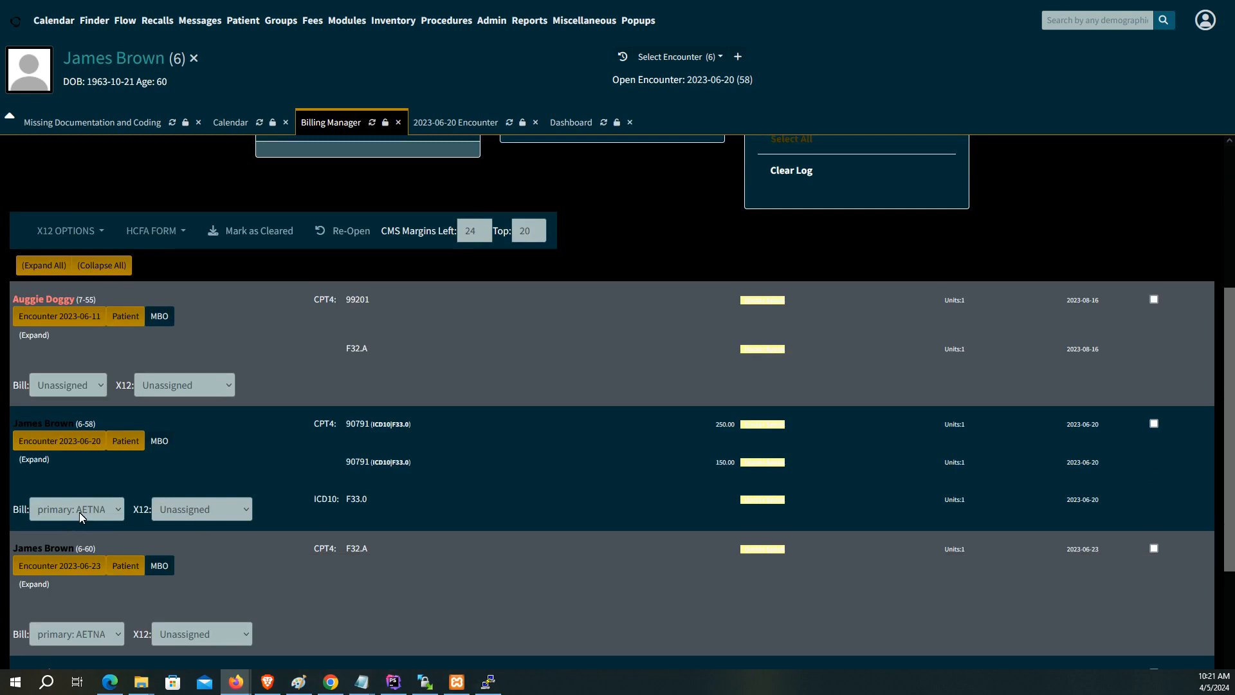
pyautogui.click(200, 506)
pyautogui.click(206, 555)
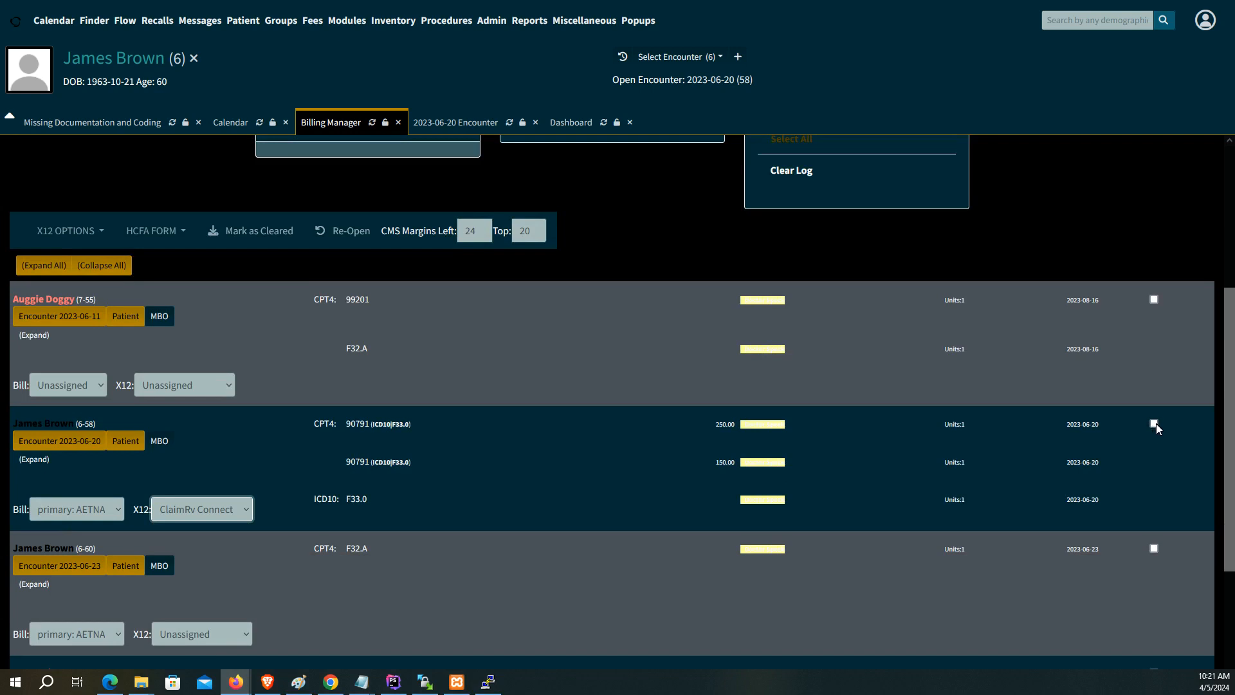
pyautogui.click(1153, 424)
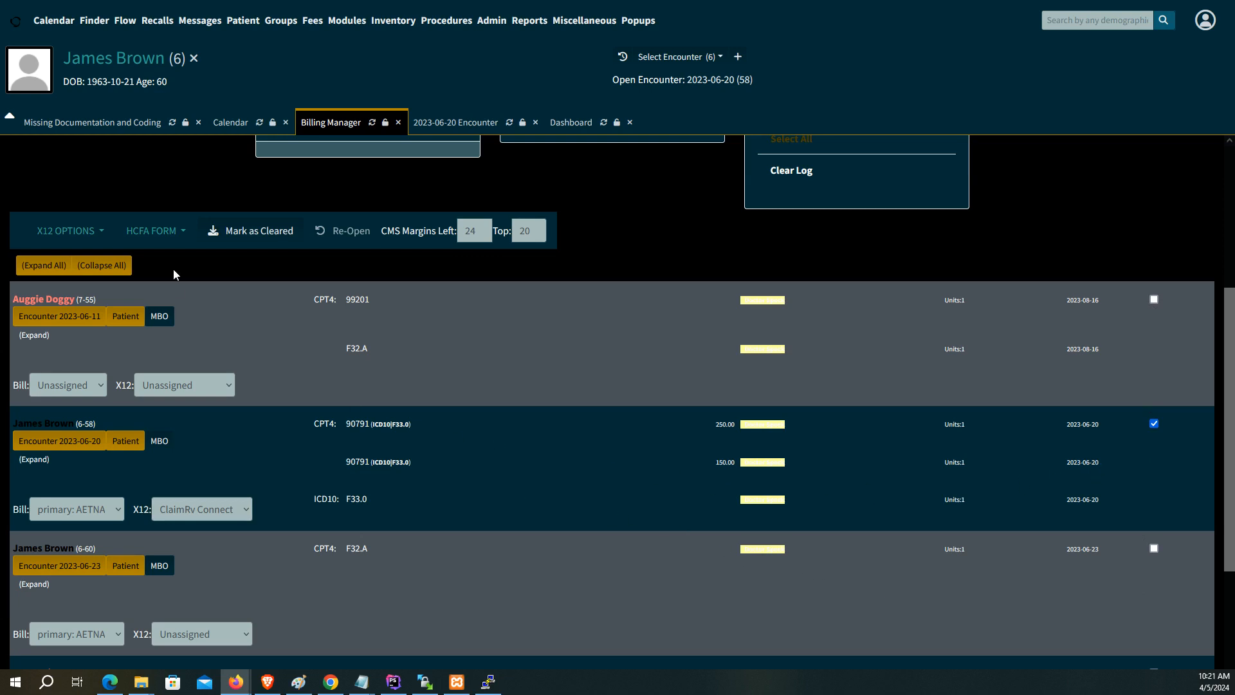
pyautogui.click(102, 236)
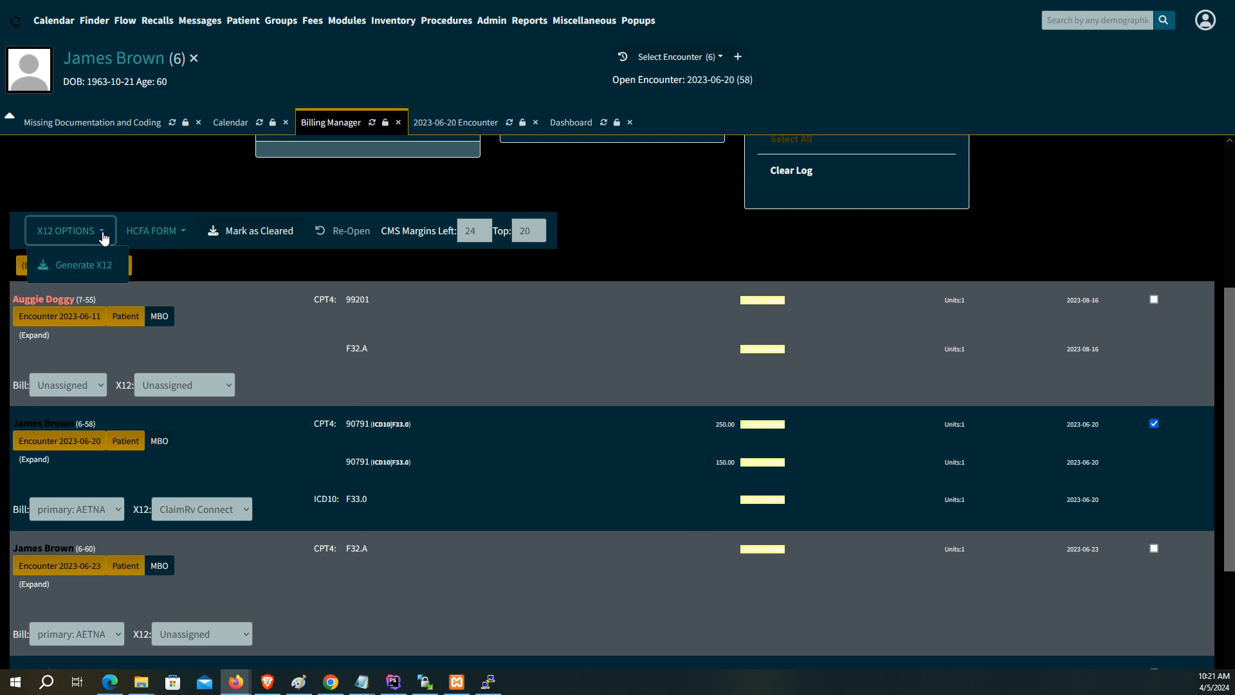
# Step: Run a validation-only X12 check on the selected claim without billing it
pyautogui.click(106, 269)
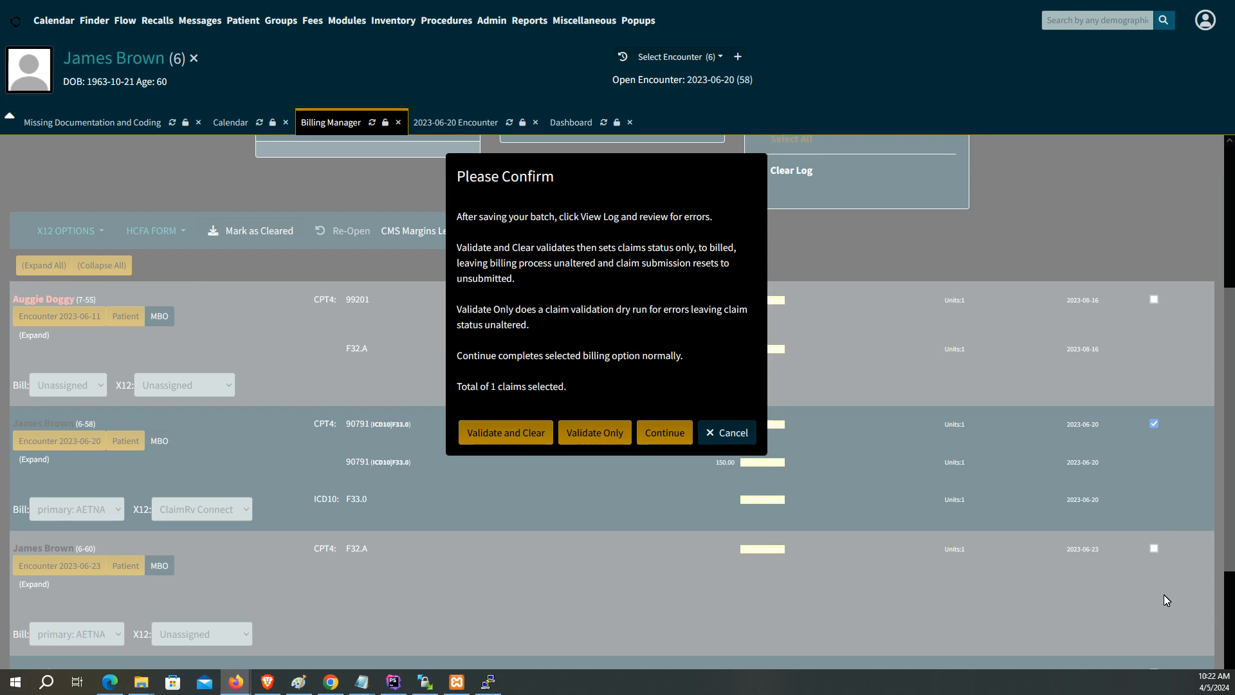
pyautogui.click(595, 434)
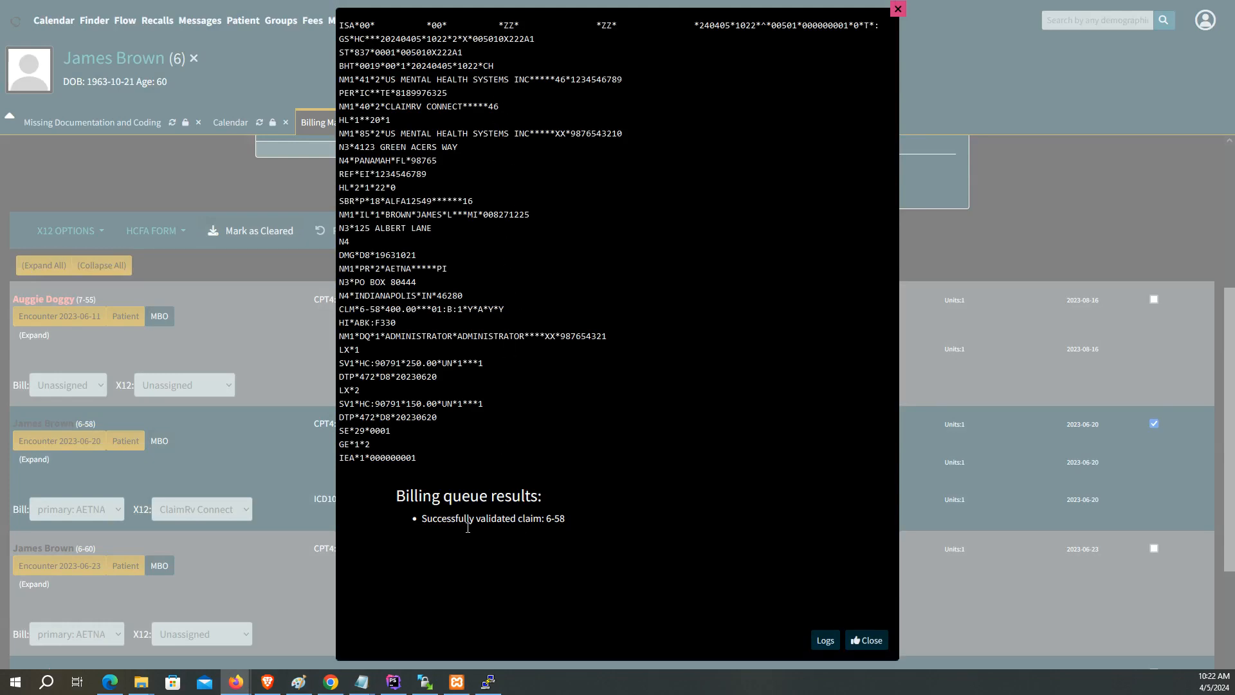
pyautogui.click(824, 641)
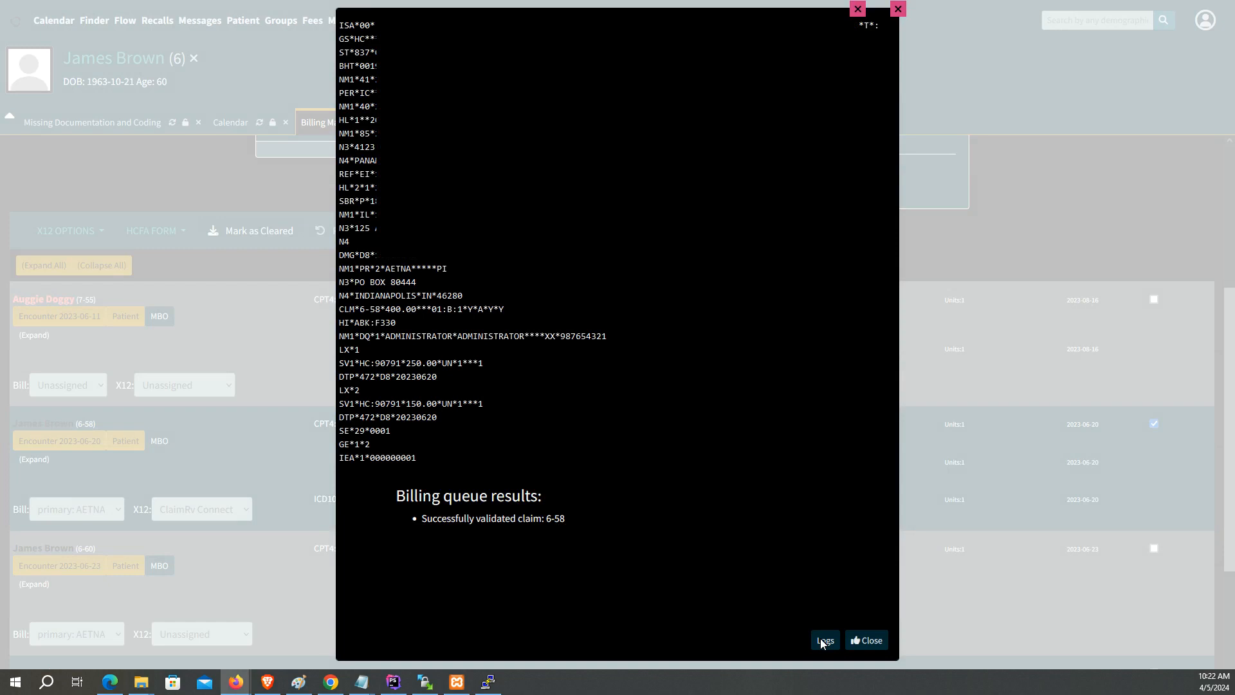
pyautogui.moveTo(628, 98); pyautogui.dragTo(636, 133)
pyautogui.click(688, 207)
pyautogui.moveTo(671, 207); pyautogui.dragTo(522, 84)
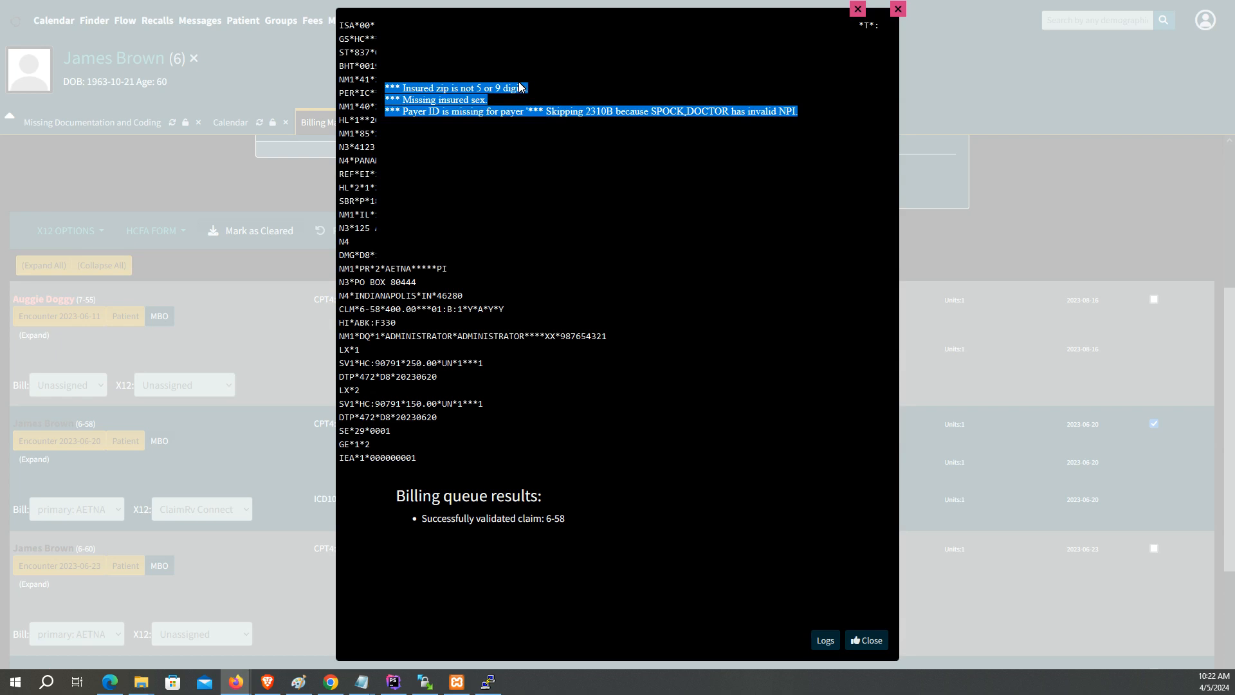
pyautogui.click(802, 117)
pyautogui.moveTo(803, 115); pyautogui.dragTo(391, 47)
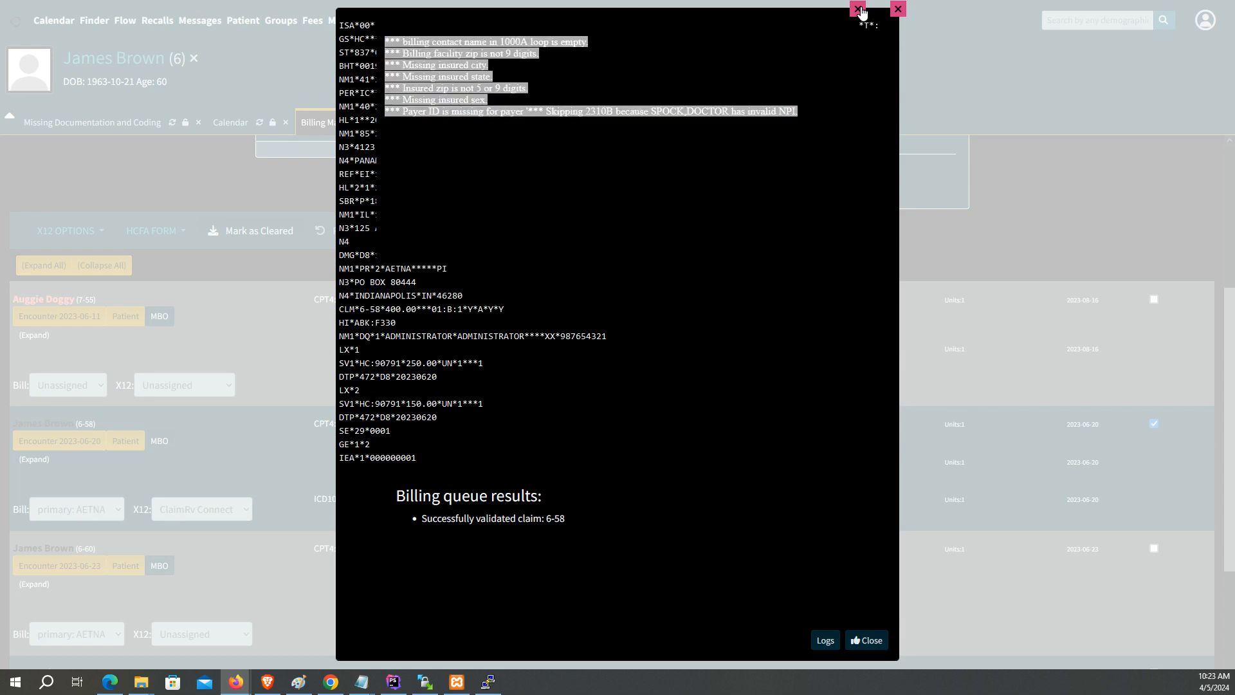
pyautogui.click(860, 10)
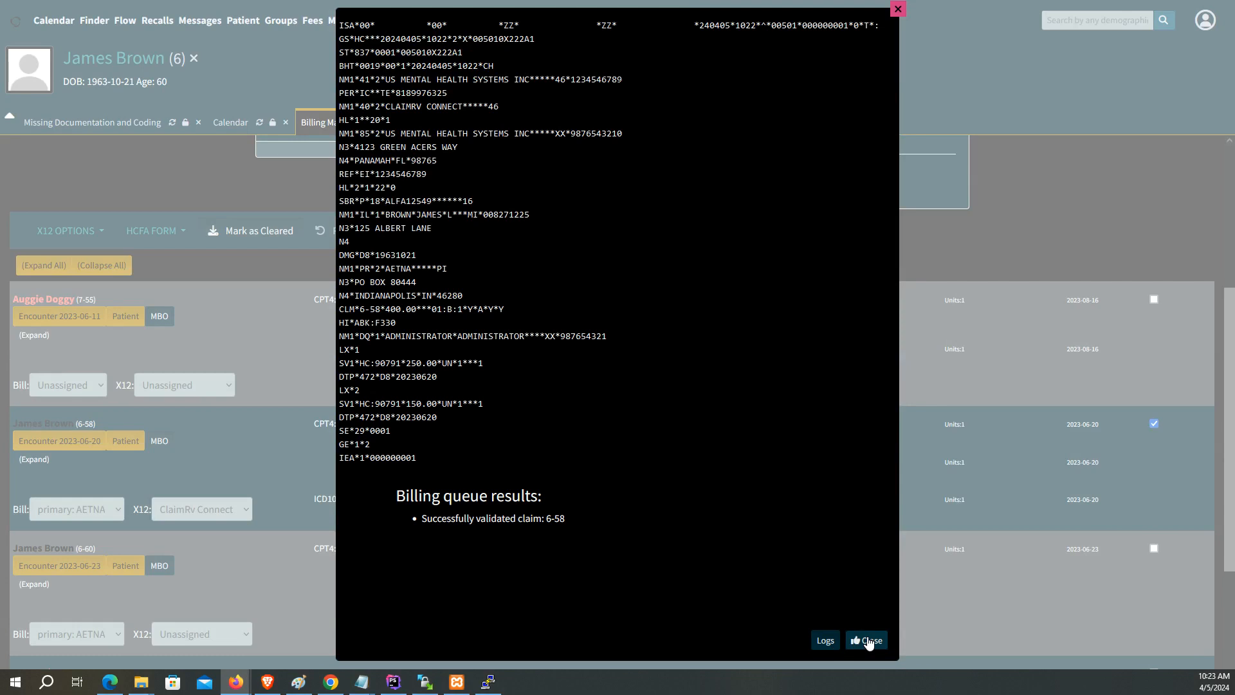
pyautogui.click(868, 640)
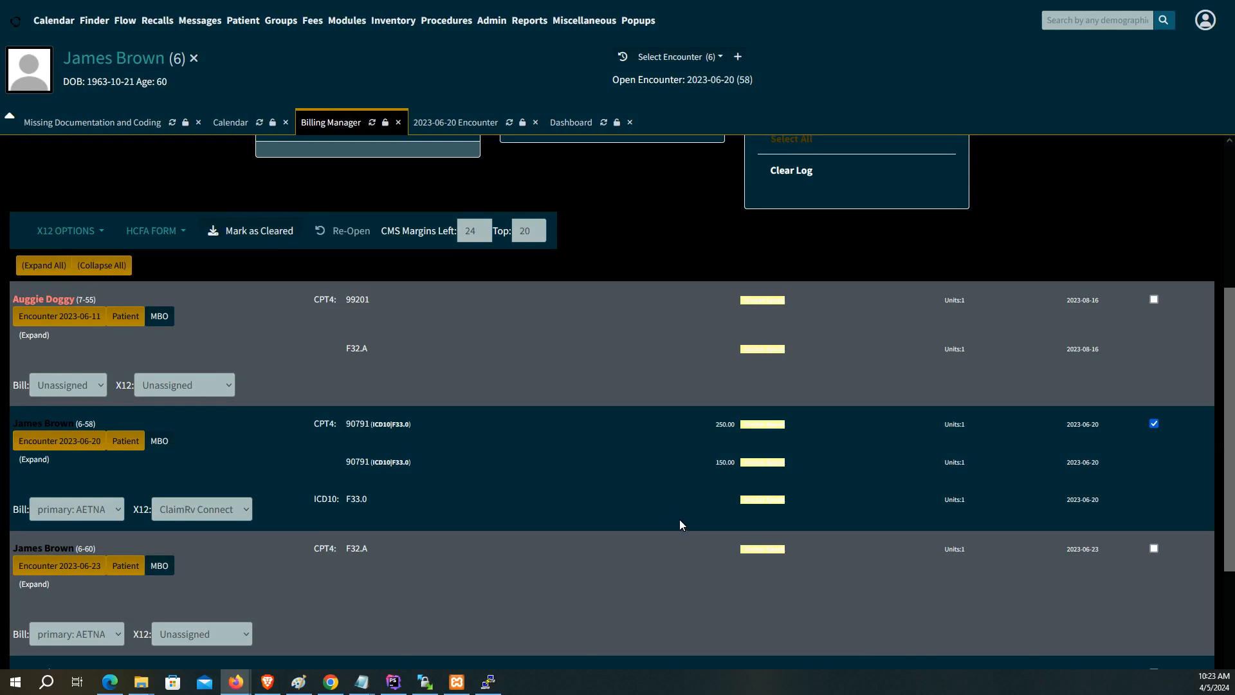
# Step: Generate the X12 batch for encounter 6-58 with normal billing and close the results
pyautogui.click(88, 236)
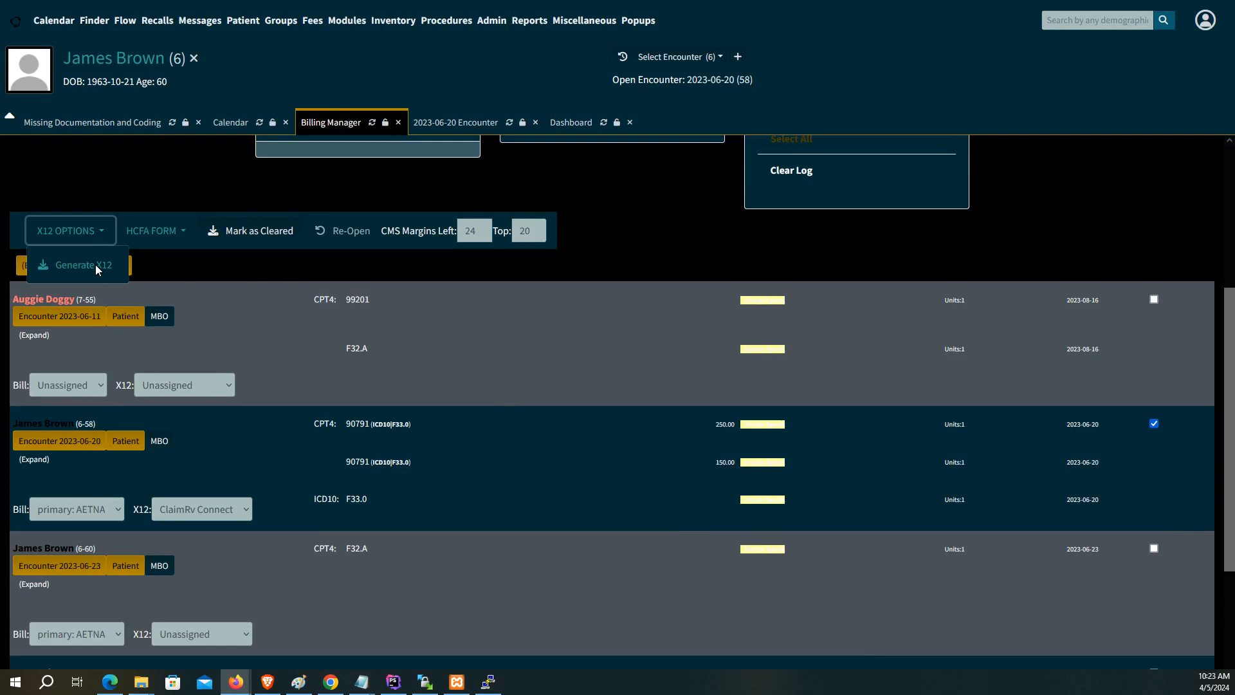
pyautogui.click(95, 265)
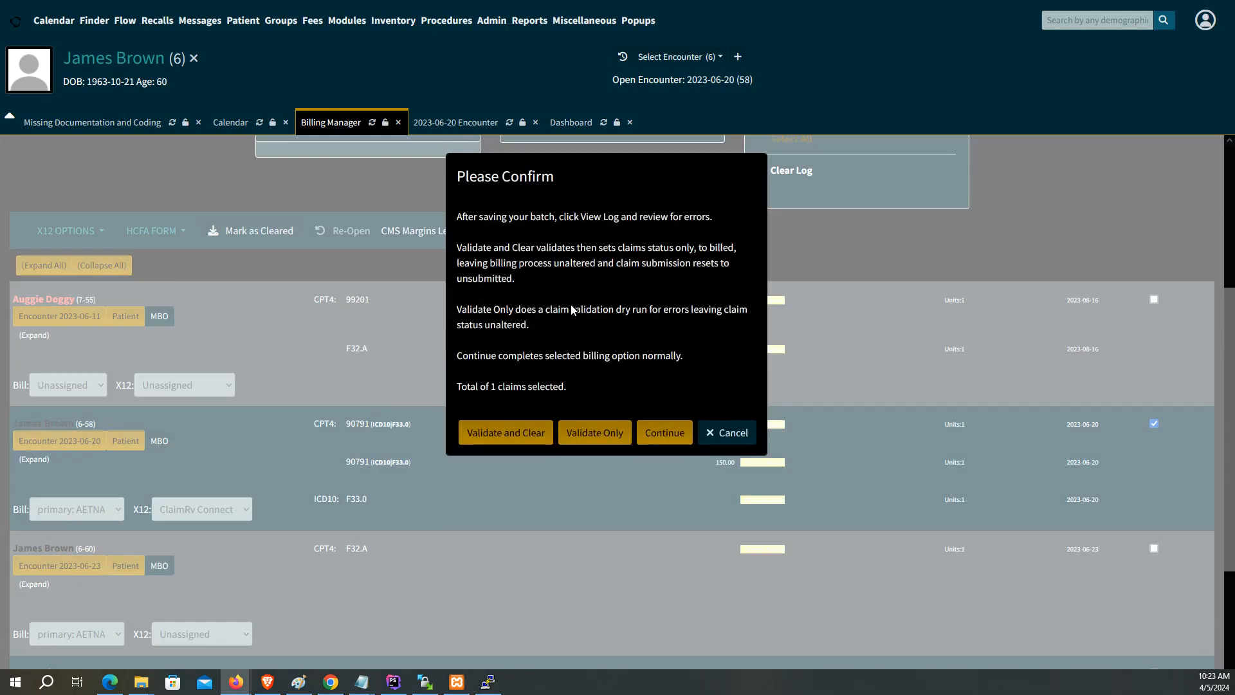
pyautogui.click(675, 434)
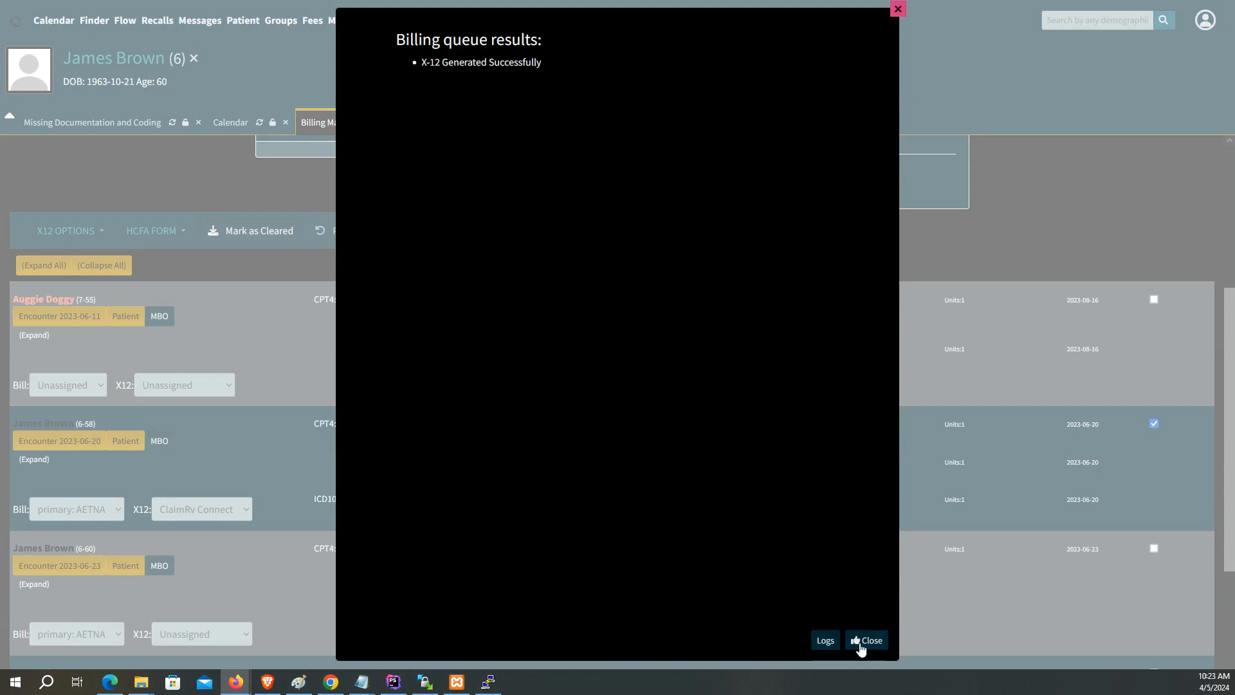
pyautogui.click(863, 645)
pyautogui.moveTo(314, 29)
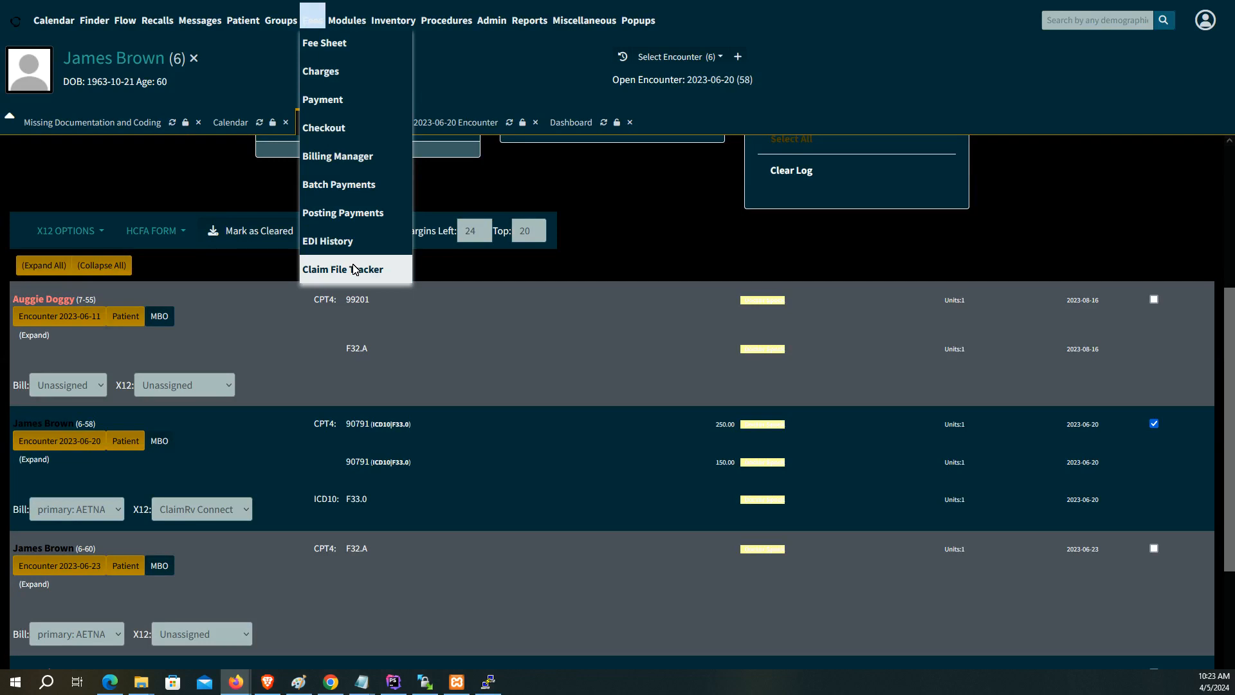
pyautogui.click(354, 270)
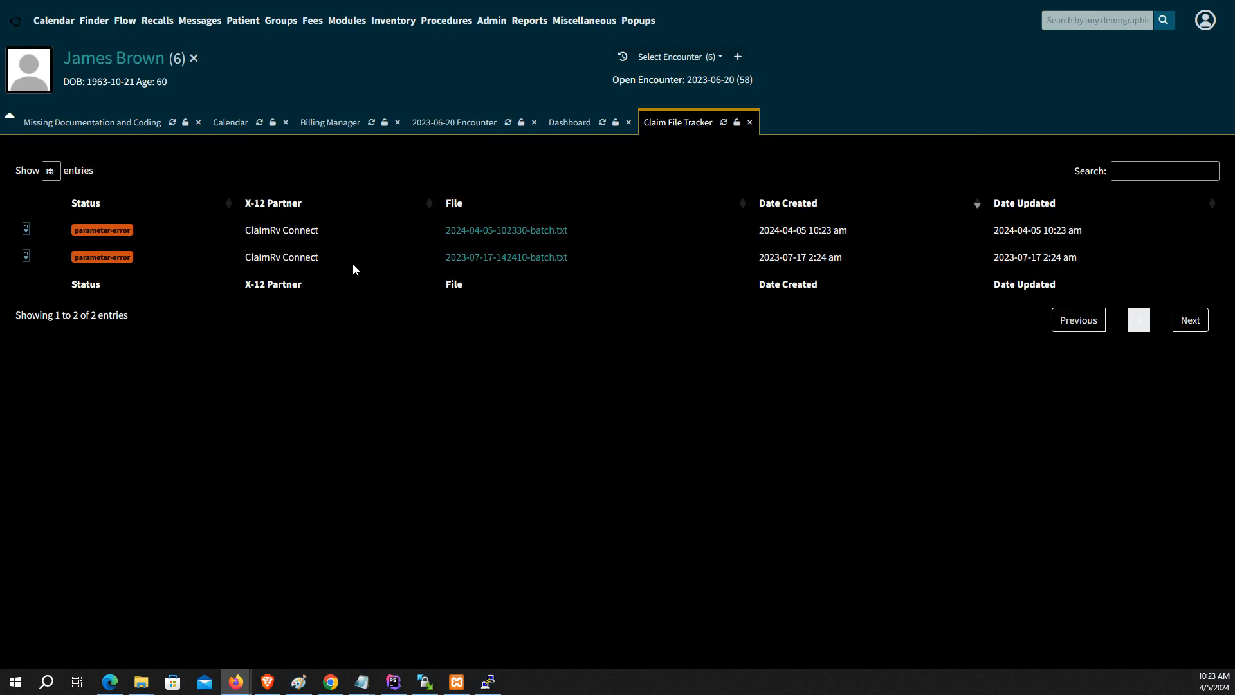